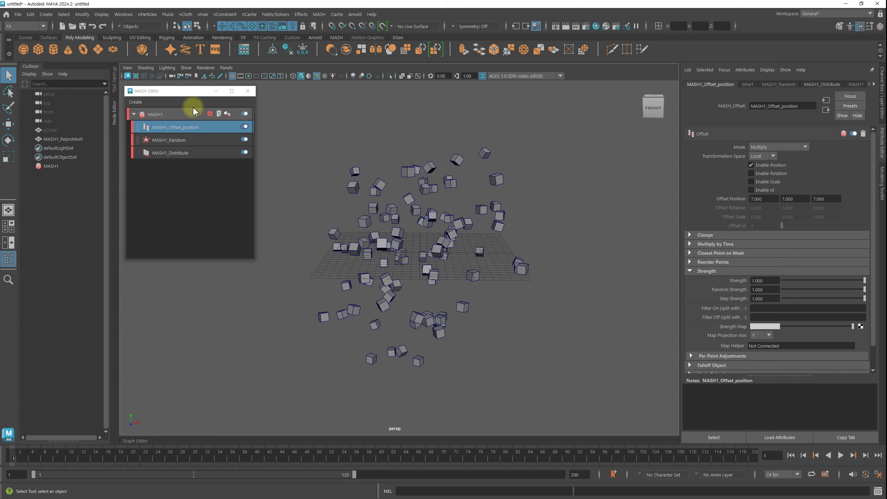
# - Add an Offset node to the MASH1 network and name it MASH1_Offset_rotation
pyautogui.click(184, 91)
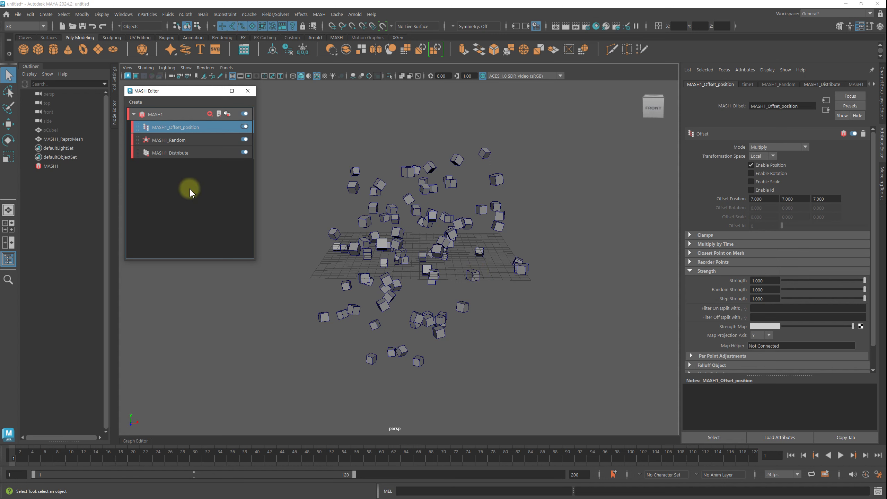
pyautogui.click(209, 113)
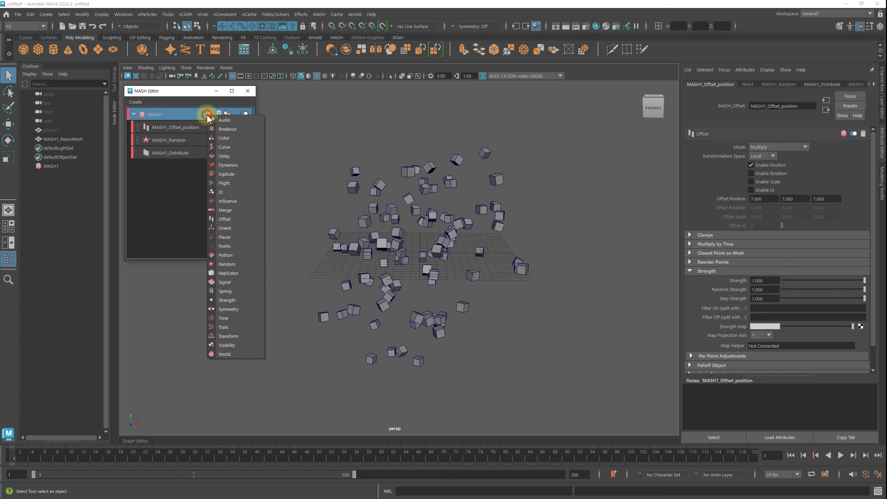
pyautogui.click(241, 219)
pyautogui.doubleClick(183, 126)
pyautogui.write('MASH1_Offset_rotation')
pyautogui.click(183, 127)
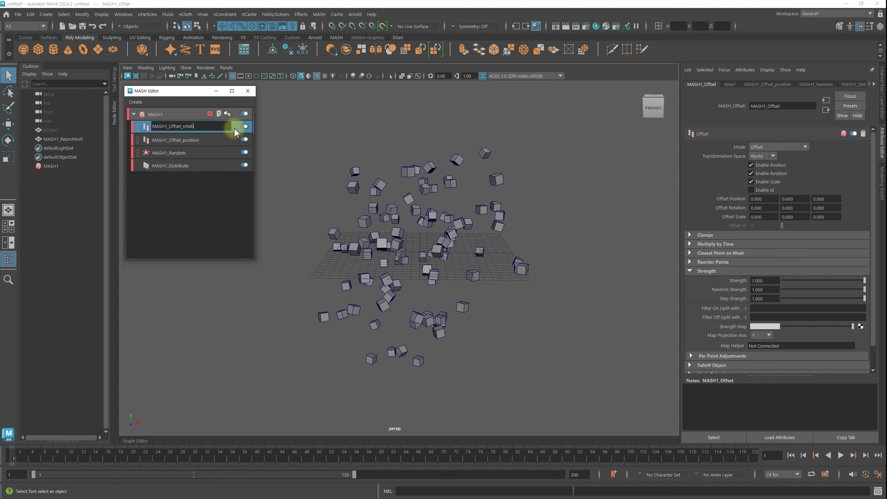
pyautogui.press('Return')
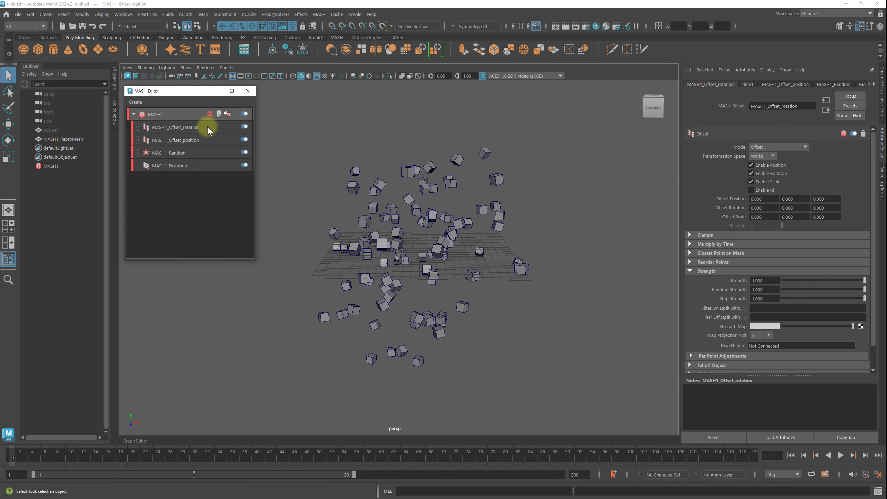
# - Limit MASH1_Offset_rotation to rotation by disabling Enable Scale and Enable Position
pyautogui.click(208, 126)
pyautogui.click(768, 181)
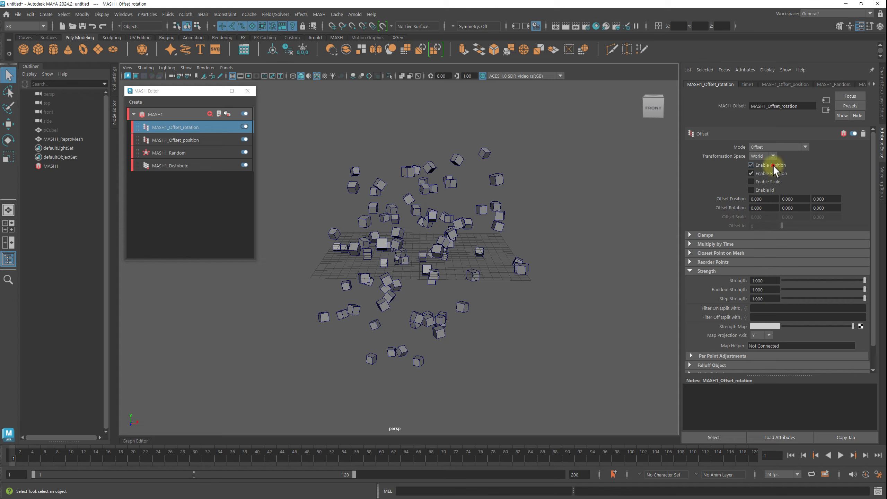
pyautogui.click(769, 165)
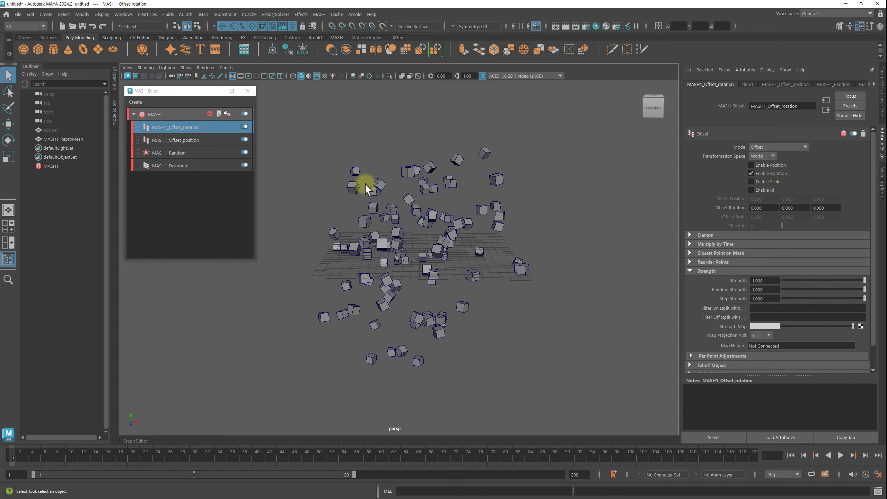
pyautogui.moveTo(541, 237)
pyautogui.keyDown('alt'); pyautogui.mouseDown()
pyautogui.moveTo(523, 240)
pyautogui.moveTo(514, 222)
pyautogui.mouseUp(); pyautogui.keyUp('alt')
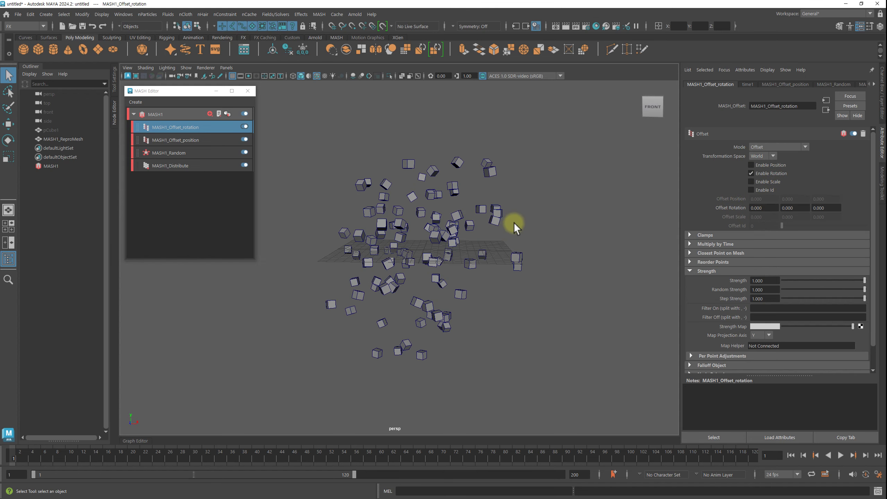
# - Switch off MASH1_Random so the cubes fall back into a spiral
pyautogui.click(187, 153)
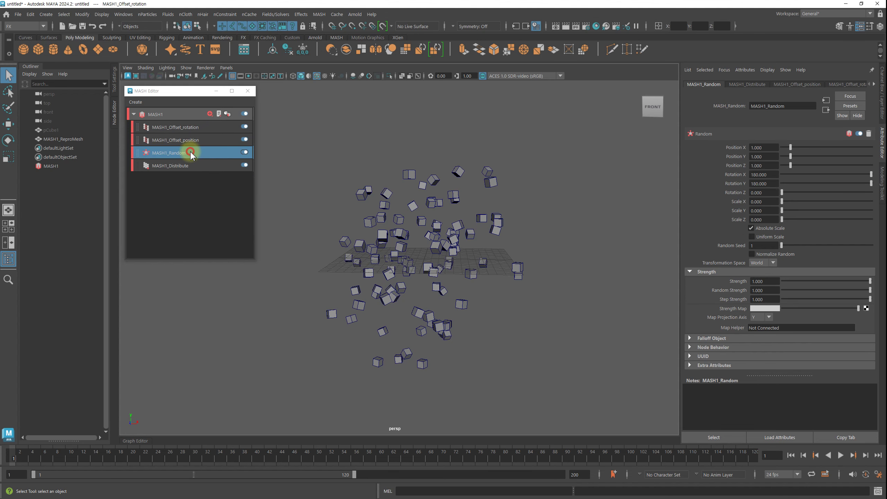
pyautogui.click(245, 152)
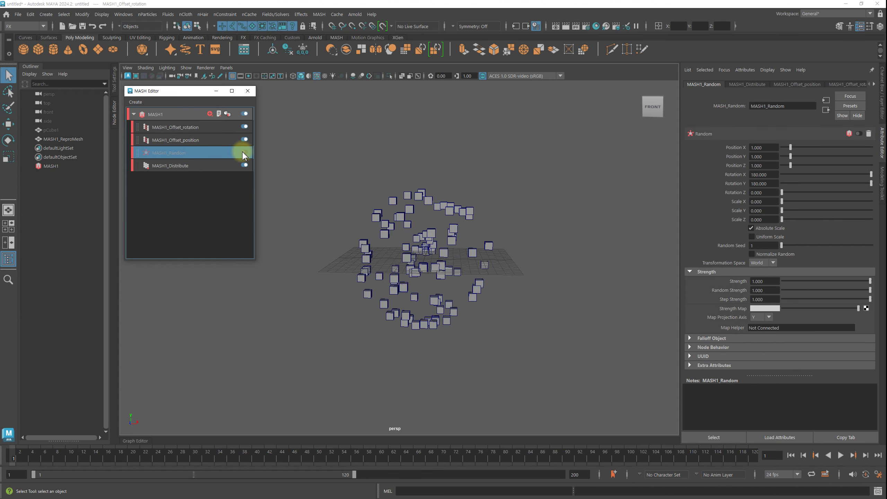
pyautogui.keyDown('alt'); pyautogui.moveTo(489, 238); pyautogui.dragTo(366, 245); pyautogui.keyUp('alt')
pyautogui.keyDown('alt'); pyautogui.moveTo(366, 246); pyautogui.dragTo(509, 252, button='right'); pyautogui.keyUp('alt')
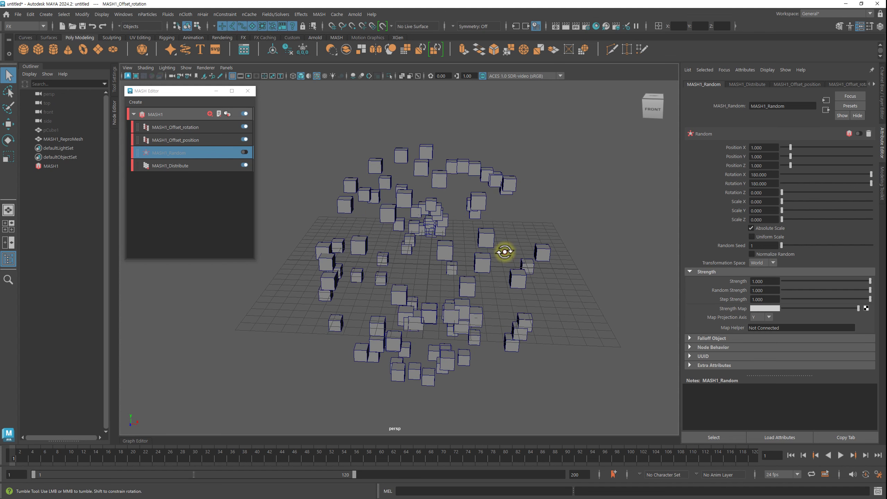
pyautogui.click(207, 126)
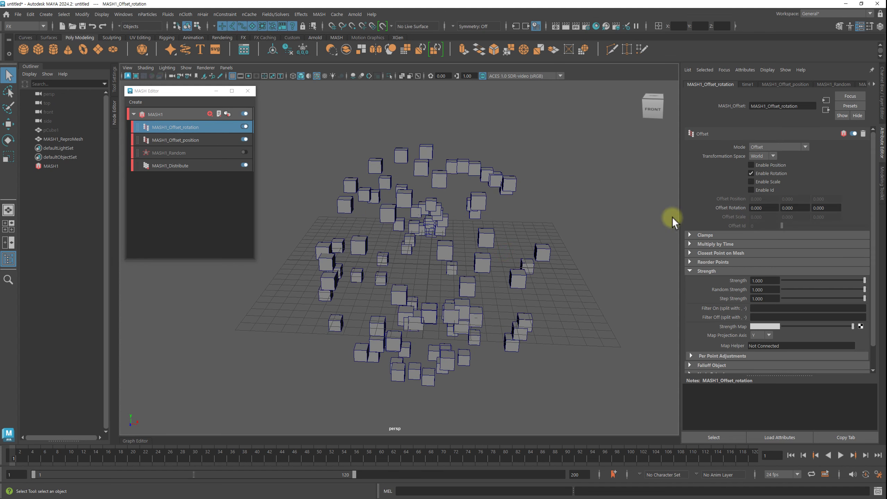
pyautogui.keyDown('alt'); pyautogui.moveTo(672, 217); pyautogui.dragTo(590, 219, button='middle'); pyautogui.keyUp('alt')
# - Set the rotation offset's Y value to 90 degrees
pyautogui.click(802, 208)
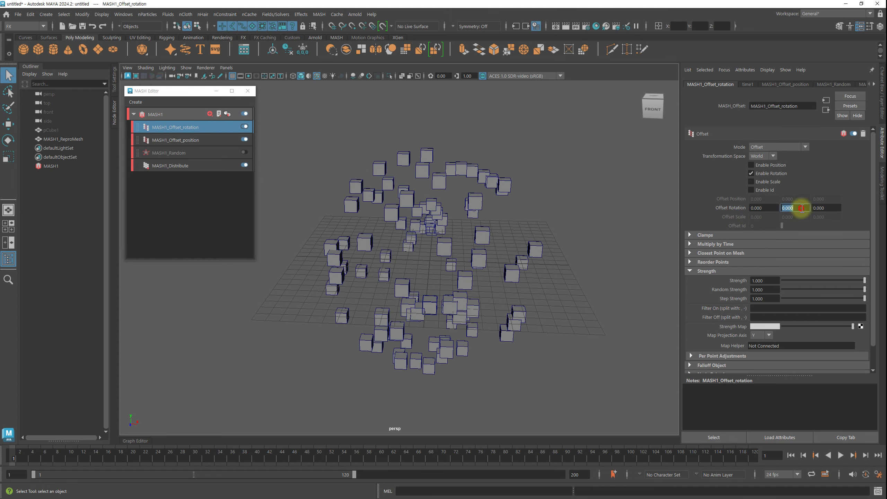
pyautogui.write('90')
pyautogui.press('Return')
pyautogui.keyDown('alt'); pyautogui.moveTo(454, 242); pyautogui.dragTo(495, 246); pyautogui.keyUp('alt')
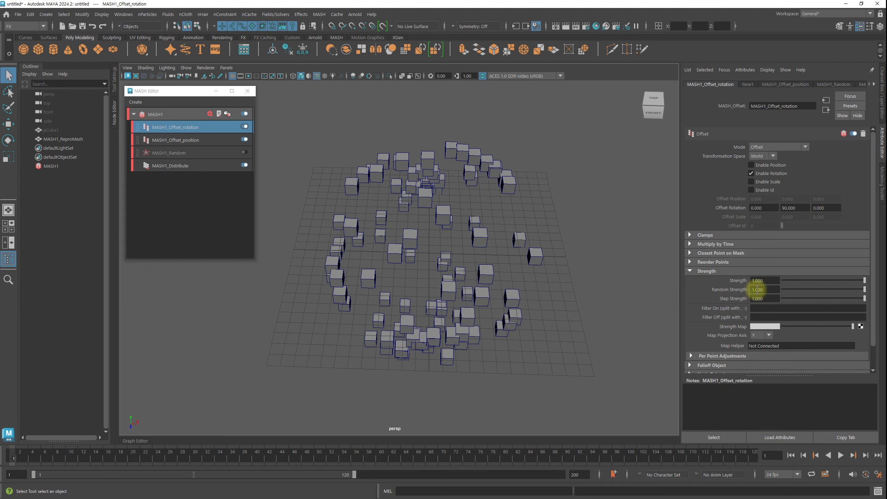
# - Test lower Strength and Local space, then restore Strength 1.000 and World space
pyautogui.moveTo(819, 280)
pyautogui.mouseDown()
pyautogui.moveTo(775, 278)
pyautogui.moveTo(849, 276)
pyautogui.moveTo(767, 275)
pyautogui.moveTo(866, 277)
pyautogui.moveTo(782, 276)
pyautogui.moveTo(858, 269)
pyautogui.moveTo(766, 256)
pyautogui.mouseUp()
pyautogui.click(761, 174)
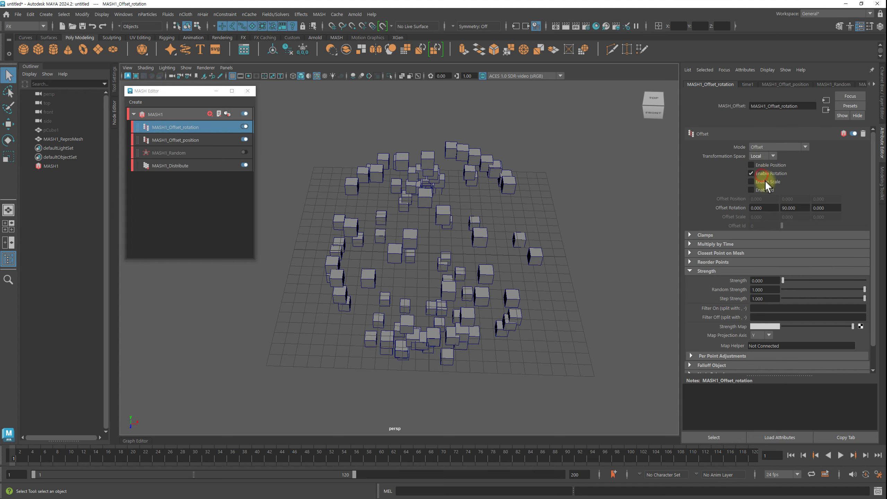
pyautogui.moveTo(791, 282)
pyautogui.mouseDown()
pyautogui.moveTo(856, 273)
pyautogui.moveTo(776, 264)
pyautogui.mouseUp()
pyautogui.moveTo(428, 252)
pyautogui.keyDown('alt'); pyautogui.mouseDown()
pyautogui.moveTo(511, 247)
pyautogui.moveTo(508, 223)
pyautogui.moveTo(474, 232)
pyautogui.moveTo(484, 246)
pyautogui.moveTo(461, 193)
pyautogui.mouseUp(); pyautogui.keyUp('alt')
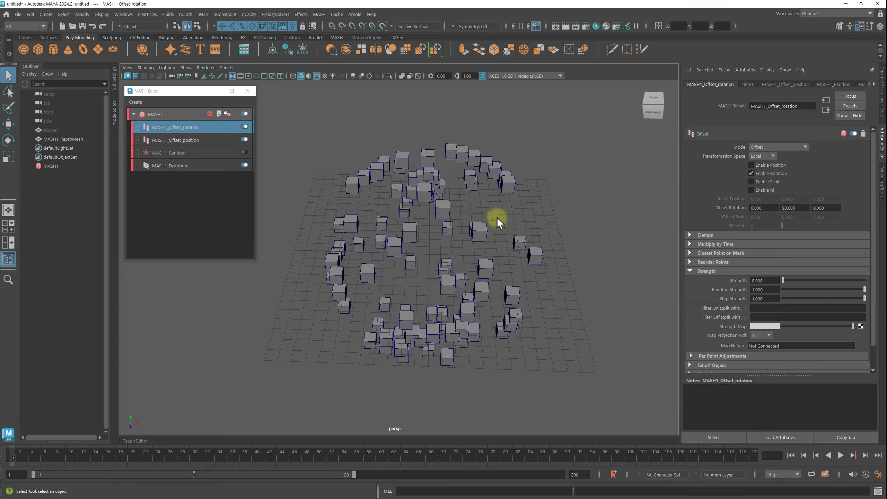
pyautogui.moveTo(787, 280); pyautogui.dragTo(877, 281)
pyautogui.click(765, 155)
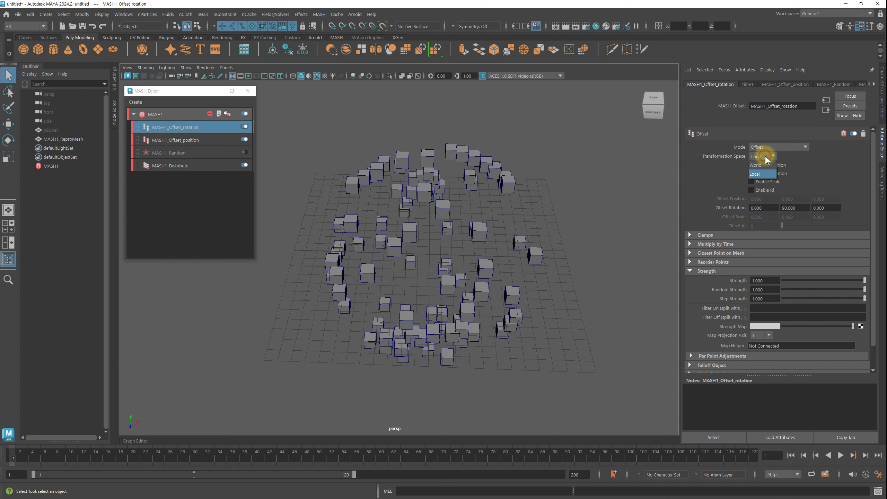
# - Re-enable MASH1_Random and inspect the scattered, rotated cubes from several angles
pyautogui.click(184, 153)
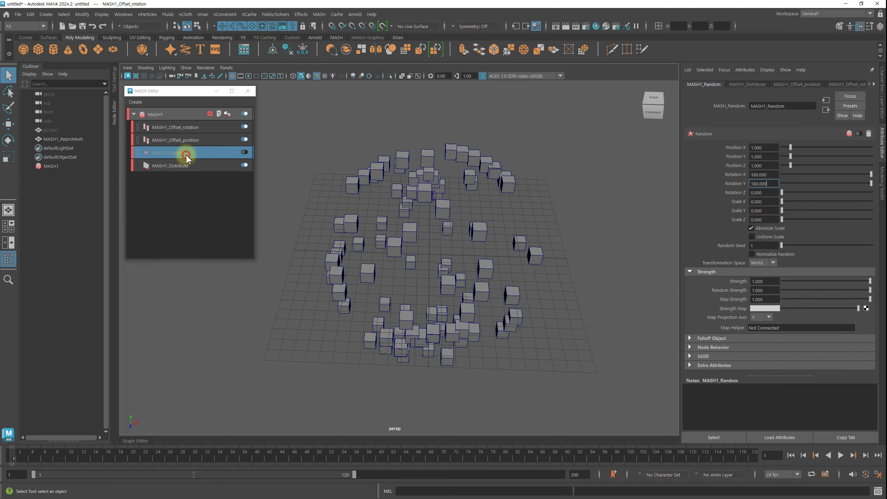
pyautogui.click(245, 152)
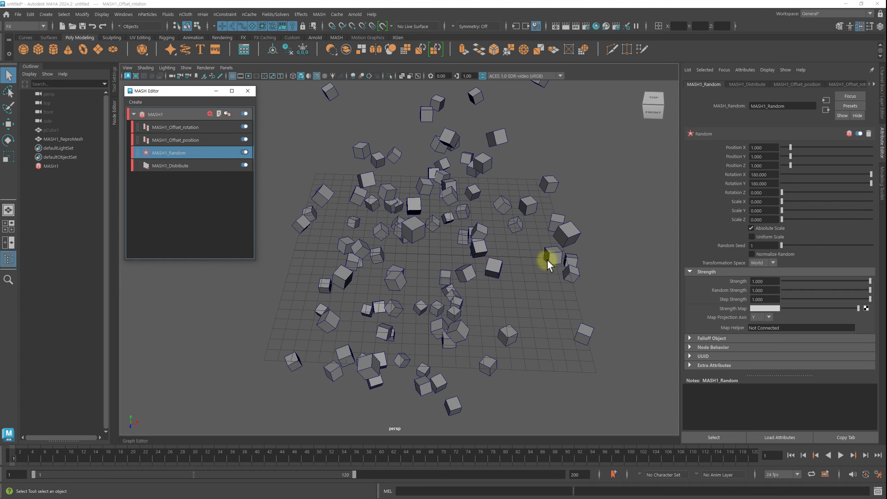
pyautogui.moveTo(544, 258)
pyautogui.keyDown('alt'); pyautogui.mouseDown()
pyautogui.moveTo(333, 259)
pyautogui.moveTo(471, 258)
pyautogui.moveTo(474, 284)
pyautogui.mouseUp(); pyautogui.keyUp('alt')
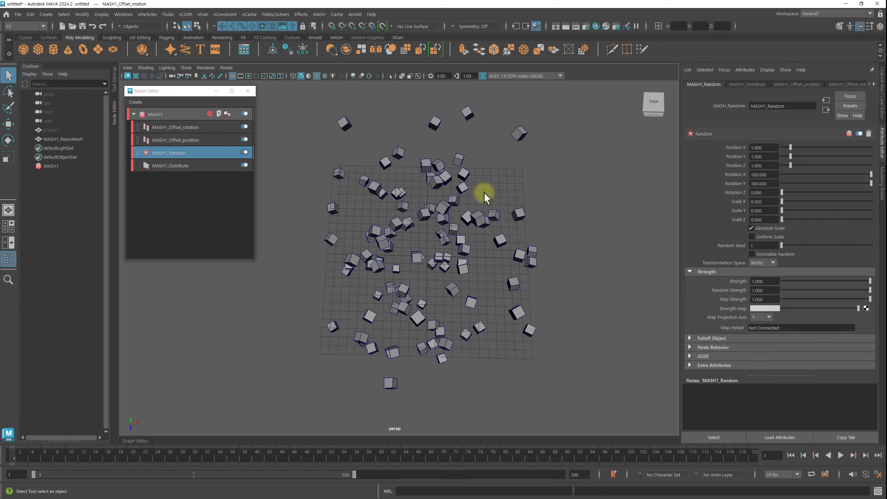
pyautogui.keyDown('alt'); pyautogui.moveTo(490, 200); pyautogui.dragTo(495, 260); pyautogui.keyUp('alt')
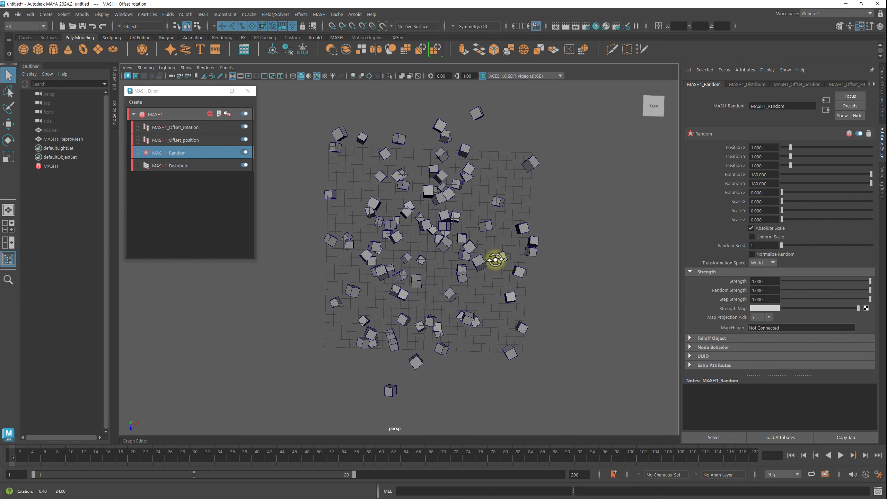
pyautogui.keyDown('alt'); pyautogui.moveTo(465, 261); pyautogui.dragTo(459, 263); pyautogui.keyUp('alt')
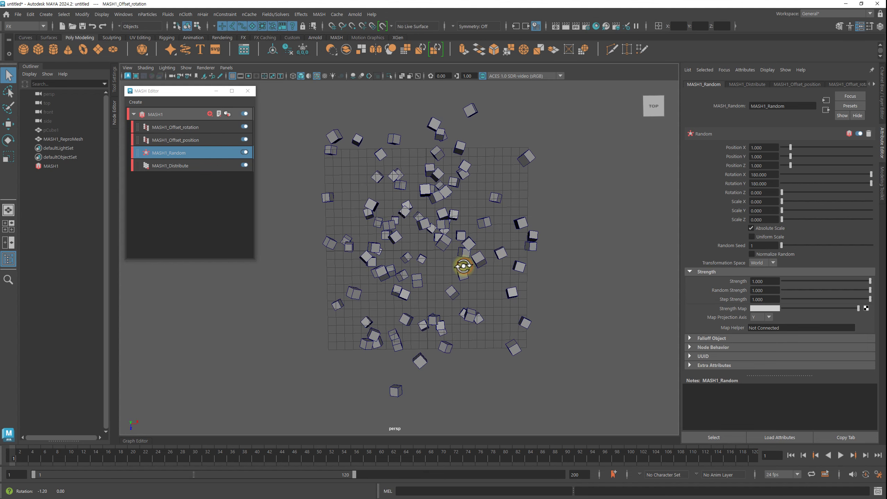
pyautogui.click(175, 128)
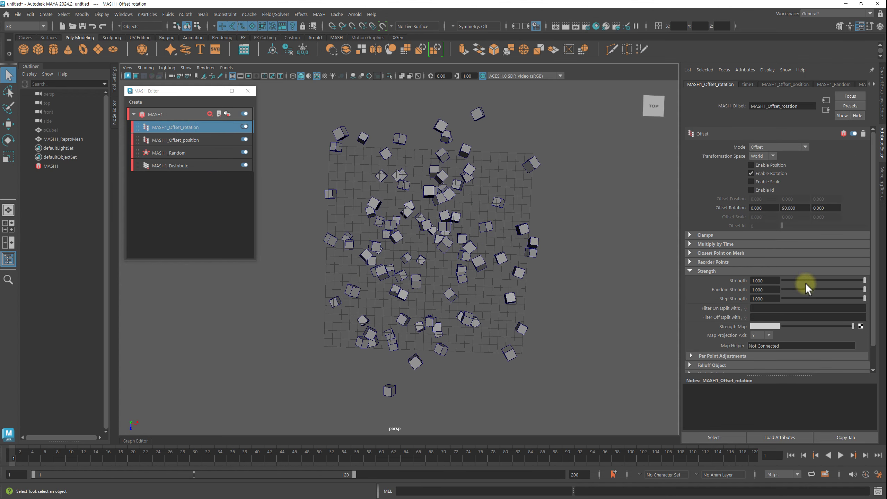
# - Preview the rotation offset at strengths like 0.44 before returning it to 1.000
pyautogui.moveTo(848, 282)
pyautogui.mouseDown()
pyautogui.moveTo(805, 280)
pyautogui.moveTo(869, 280)
pyautogui.moveTo(761, 274)
pyautogui.mouseUp()
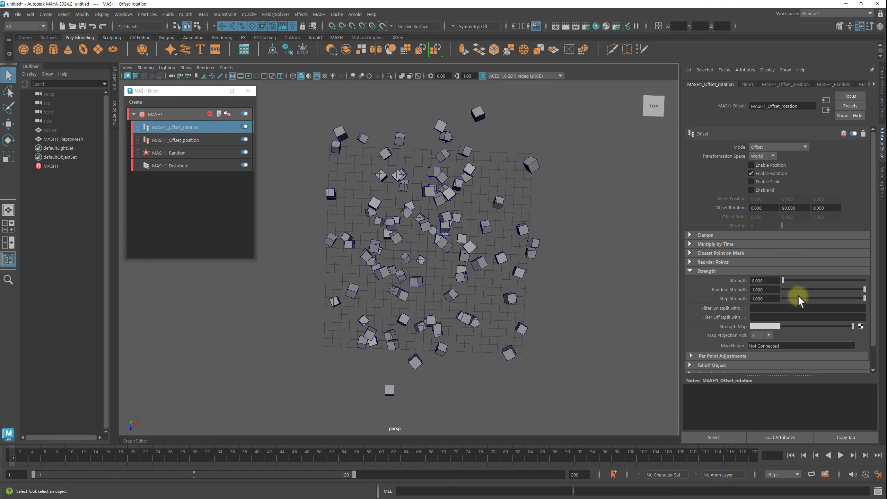
pyautogui.moveTo(789, 280)
pyautogui.mouseDown()
pyautogui.moveTo(861, 281)
pyautogui.moveTo(786, 273)
pyautogui.moveTo(863, 277)
pyautogui.mouseUp()
pyautogui.moveTo(496, 302)
pyautogui.keyDown('alt'); pyautogui.mouseDown()
pyautogui.moveTo(503, 256)
pyautogui.moveTo(519, 253)
pyautogui.moveTo(502, 255)
pyautogui.mouseUp(); pyautogui.keyUp('alt')
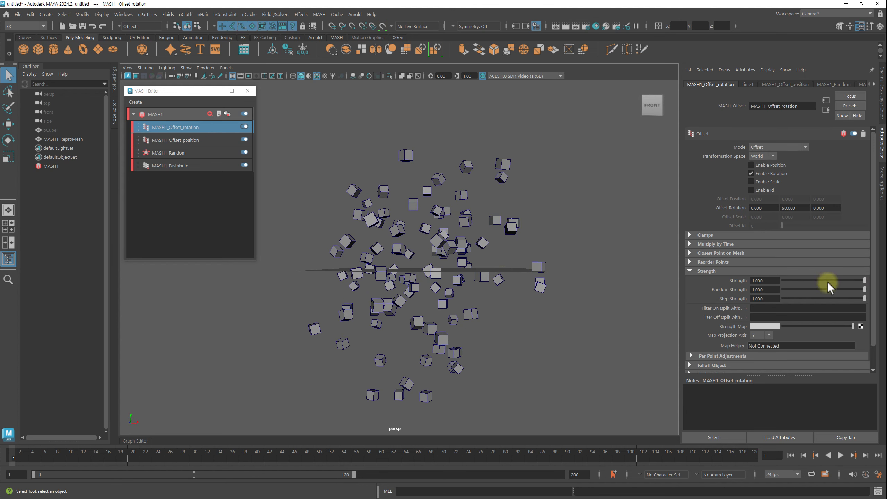
pyautogui.moveTo(827, 281)
pyautogui.mouseDown()
pyautogui.moveTo(773, 279)
pyautogui.moveTo(852, 279)
pyautogui.mouseUp()
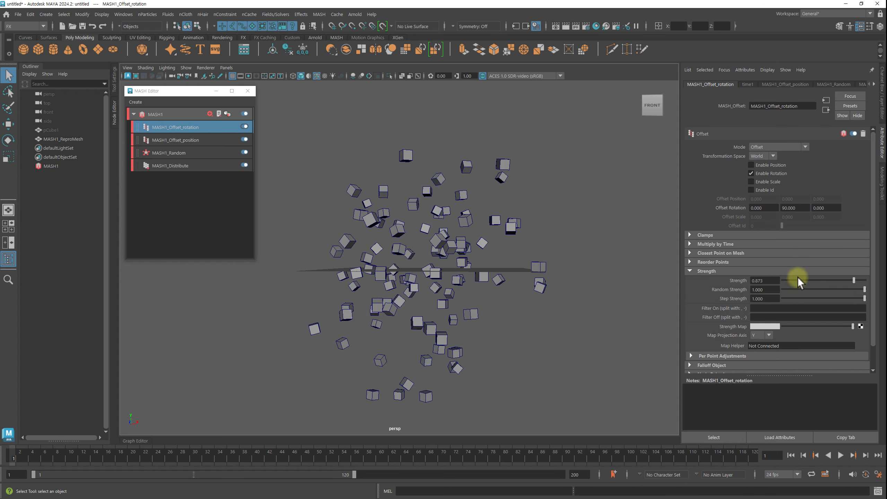
pyautogui.moveTo(798, 277)
pyautogui.mouseDown()
pyautogui.moveTo(765, 277)
pyautogui.moveTo(877, 271)
pyautogui.mouseUp()
pyautogui.moveTo(529, 244)
pyautogui.keyDown('alt'); pyautogui.mouseDown()
pyautogui.moveTo(546, 251)
pyautogui.moveTo(472, 225)
pyautogui.mouseUp(); pyautogui.keyUp('alt')
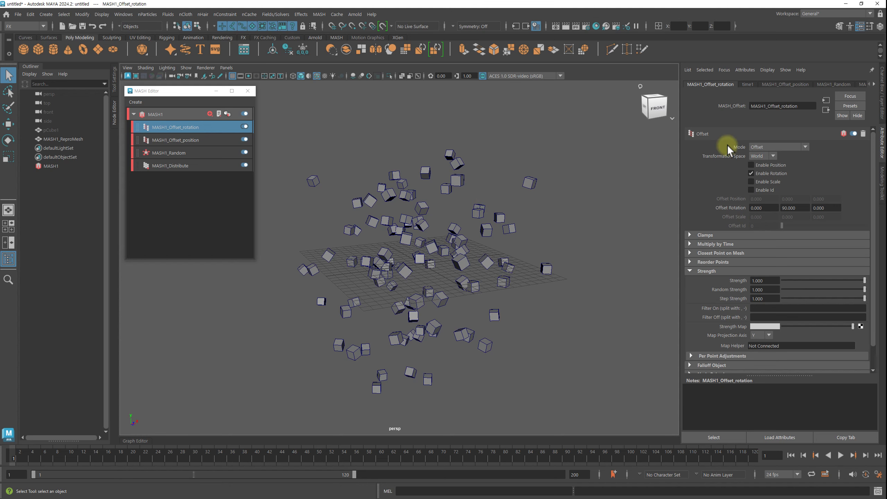
# - Switch the rotation offset to Local space and turn its Strength down to 0
pyautogui.click(764, 156)
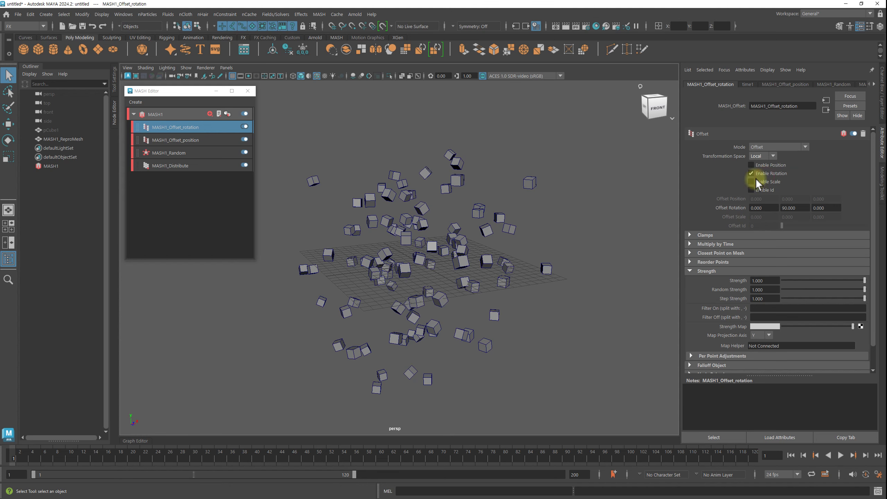
pyautogui.keyDown('alt'); pyautogui.moveTo(537, 244); pyautogui.dragTo(569, 252); pyautogui.keyUp('alt')
pyautogui.moveTo(797, 280)
pyautogui.mouseDown()
pyautogui.moveTo(779, 280)
pyautogui.moveTo(863, 279)
pyautogui.moveTo(761, 281)
pyautogui.moveTo(856, 282)
pyautogui.mouseUp()
# - Set MASH1_Random's Rotation Z to 180 and drop the offset Strength near 0
pyautogui.click(188, 153)
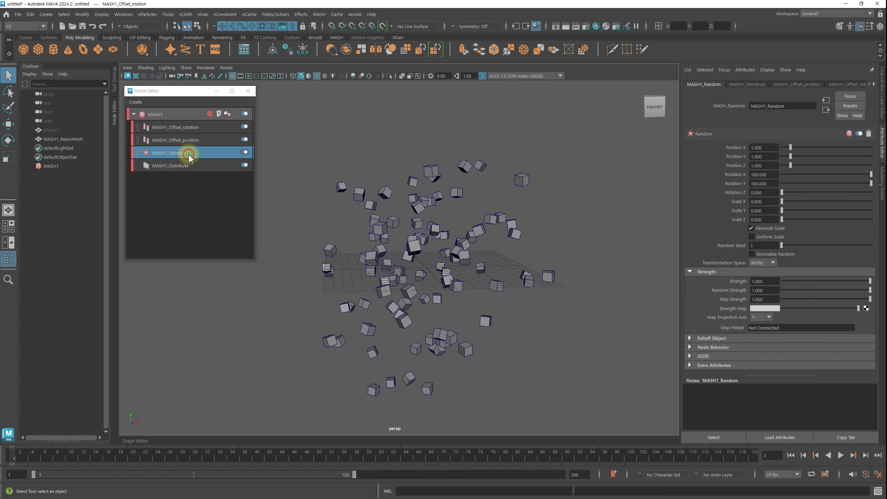
pyautogui.moveTo(782, 198); pyautogui.dragTo(872, 191)
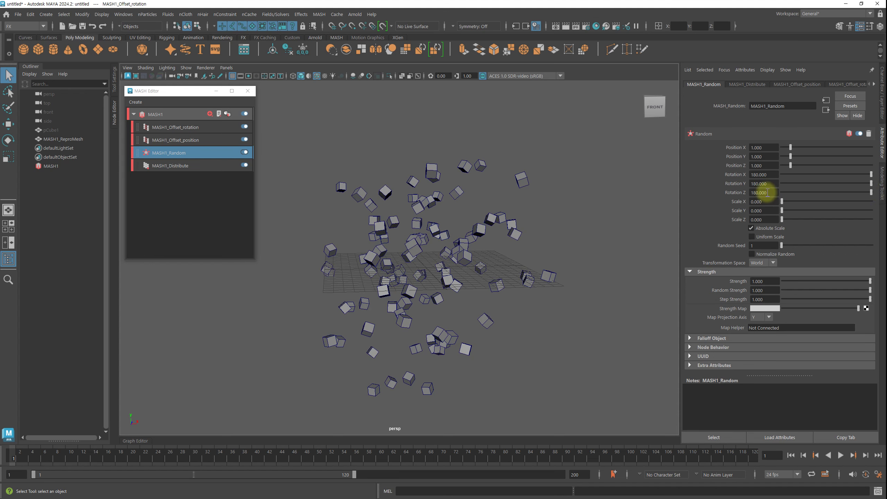
pyautogui.click(197, 127)
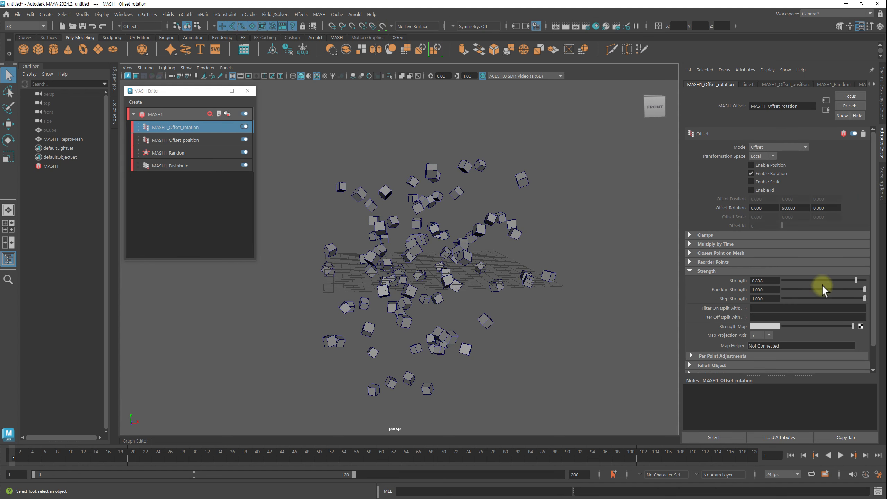
pyautogui.moveTo(847, 281)
pyautogui.mouseDown()
pyautogui.moveTo(777, 276)
pyautogui.moveTo(878, 273)
pyautogui.moveTo(768, 266)
pyautogui.moveTo(863, 264)
pyautogui.moveTo(757, 257)
pyautogui.moveTo(873, 254)
pyautogui.moveTo(742, 254)
pyautogui.mouseUp()
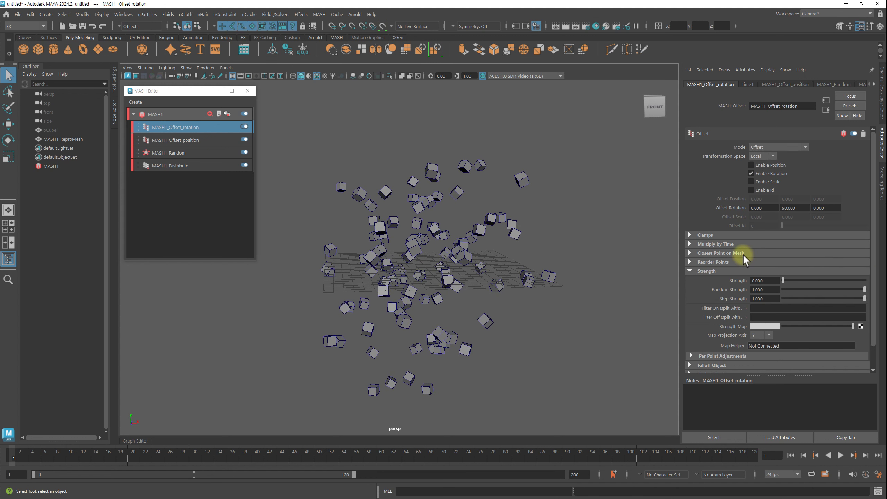
# - Reset random Rotation Z to 0 and compare the offset at strengths 0, 0.5 and 1
pyautogui.click(204, 153)
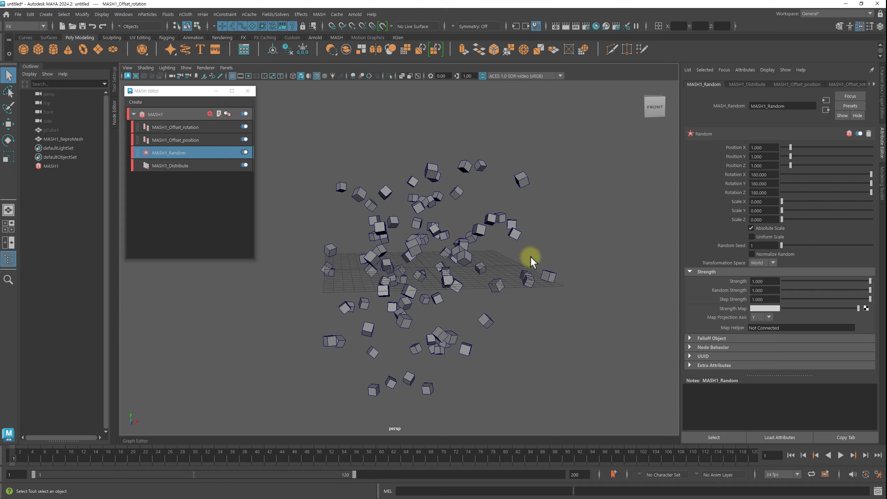
pyautogui.moveTo(832, 190); pyautogui.dragTo(598, 188)
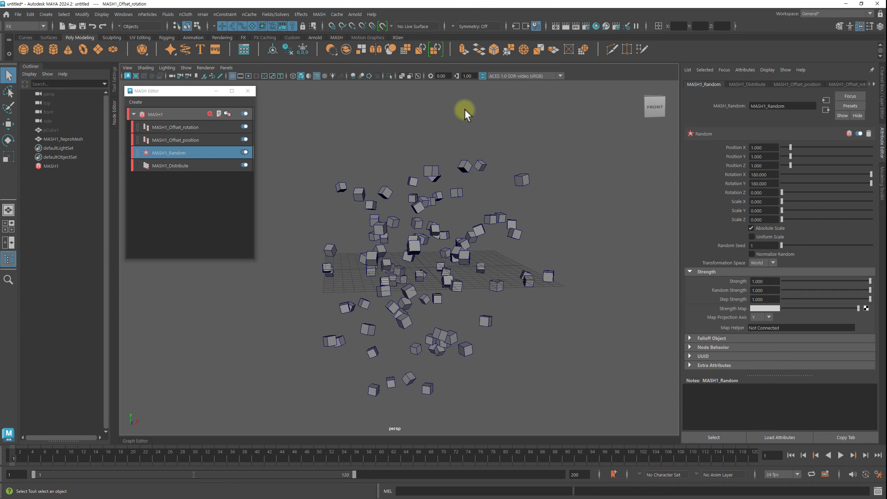
pyautogui.click(209, 127)
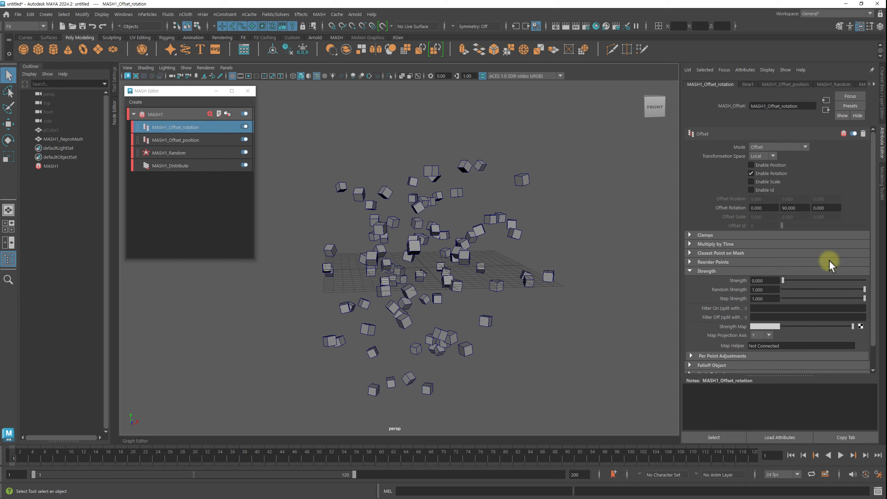
pyautogui.moveTo(784, 280); pyautogui.dragTo(828, 280)
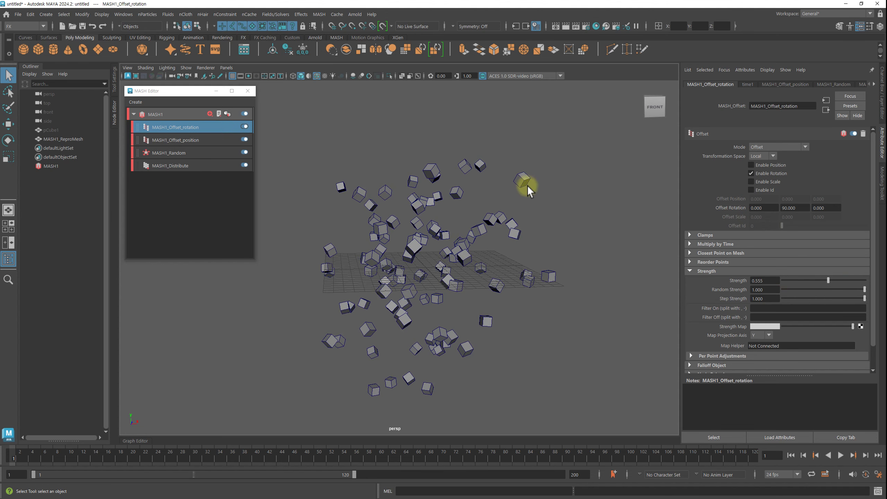
pyautogui.moveTo(816, 283)
pyautogui.mouseDown()
pyautogui.moveTo(885, 280)
pyautogui.moveTo(786, 278)
pyautogui.moveTo(861, 279)
pyautogui.moveTo(795, 280)
pyautogui.mouseUp()
pyautogui.keyDown('alt'); pyautogui.moveTo(548, 247); pyautogui.dragTo(563, 269); pyautogui.keyUp('alt')
pyautogui.moveTo(805, 278)
pyautogui.mouseDown()
pyautogui.moveTo(856, 281)
pyautogui.moveTo(767, 276)
pyautogui.moveTo(871, 277)
pyautogui.moveTo(792, 276)
pyautogui.moveTo(780, 241)
pyautogui.mouseUp()
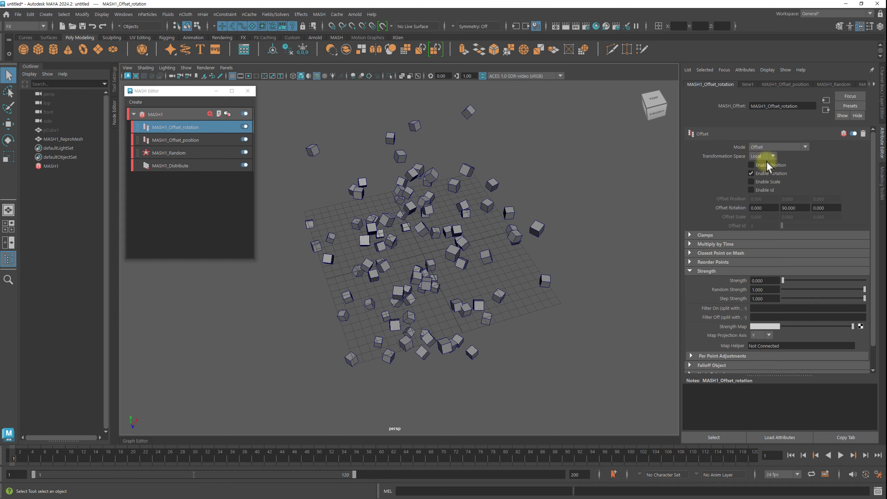
pyautogui.moveTo(787, 281); pyautogui.dragTo(791, 282)
pyautogui.keyDown('alt'); pyautogui.moveTo(579, 301); pyautogui.dragTo(574, 258); pyautogui.keyUp('alt')
# - Set the rotation offset's Mode to Multiply and sweep its Strength
pyautogui.click(768, 146)
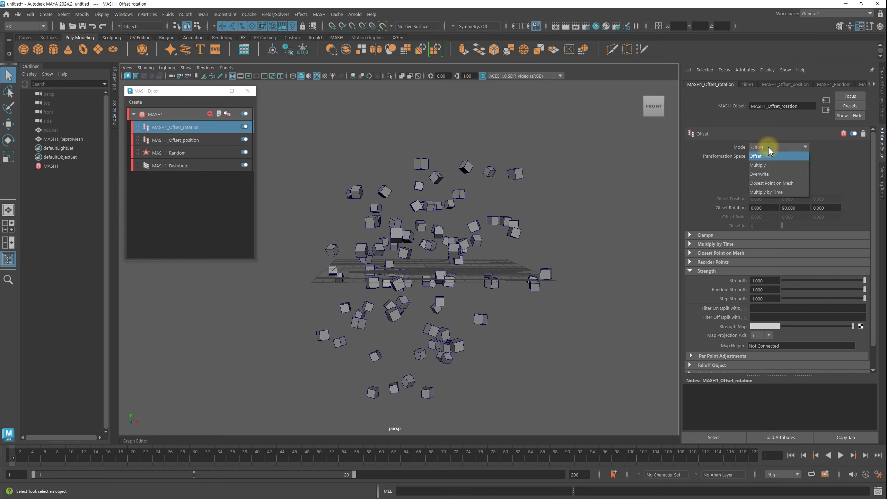
pyautogui.click(769, 165)
pyautogui.keyDown('alt'); pyautogui.moveTo(530, 218); pyautogui.dragTo(534, 240); pyautogui.keyUp('alt')
pyautogui.moveTo(843, 280)
pyautogui.mouseDown()
pyautogui.moveTo(776, 279)
pyautogui.moveTo(852, 278)
pyautogui.mouseUp()
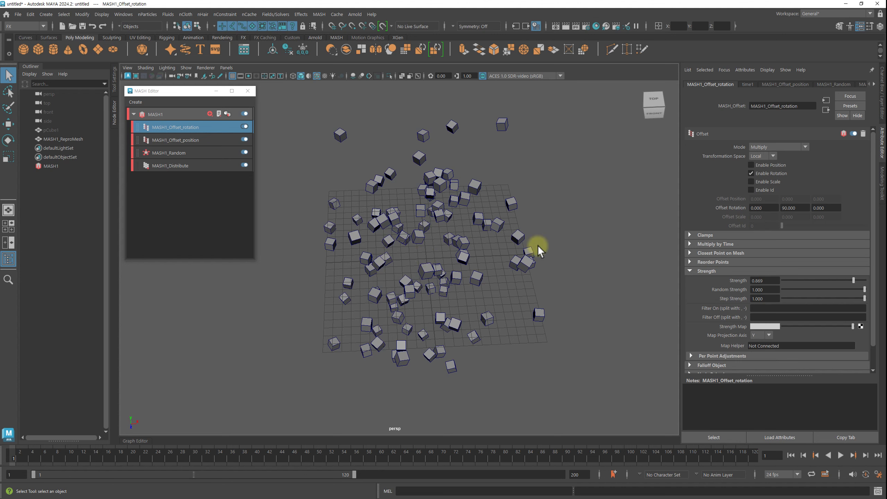
# - Set the rotation offset's Y value to 30 and try several Strength values
pyautogui.click(799, 209)
pyautogui.write('30.000')
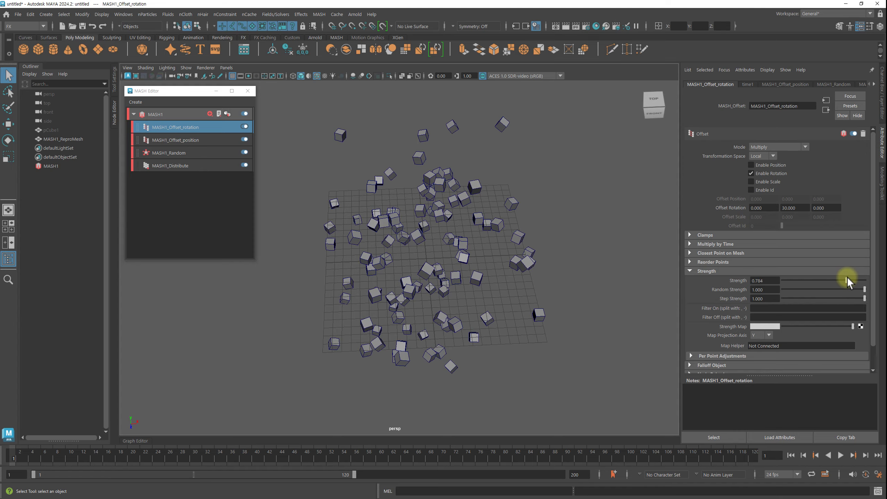
pyautogui.moveTo(847, 279); pyautogui.dragTo(865, 279)
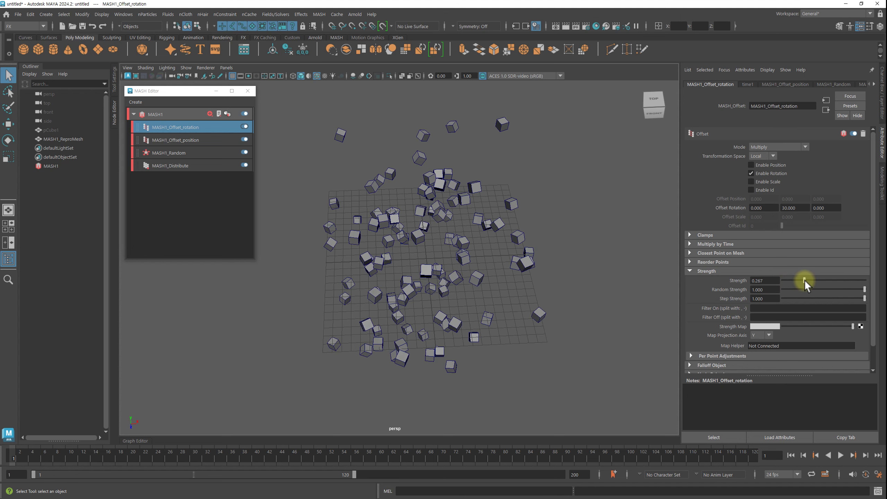
pyautogui.click(197, 153)
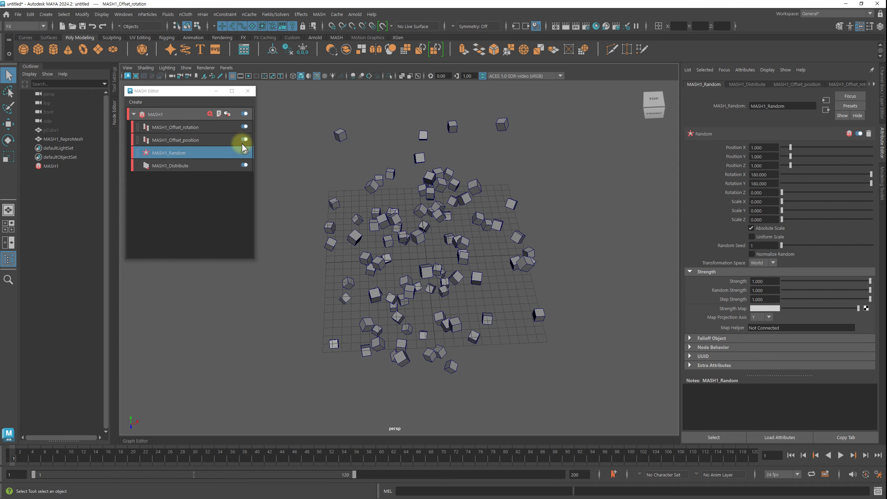
pyautogui.click(207, 129)
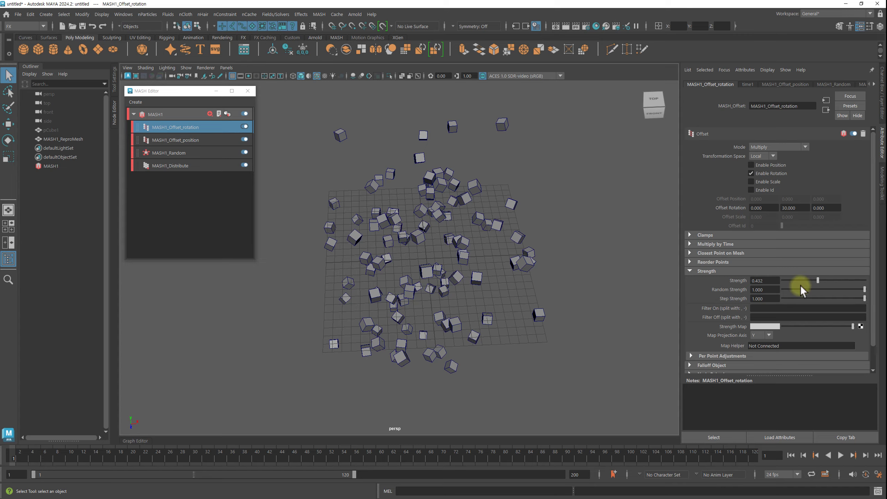
pyautogui.moveTo(800, 285)
pyautogui.mouseDown()
pyautogui.moveTo(798, 279)
pyautogui.moveTo(842, 283)
pyautogui.mouseUp()
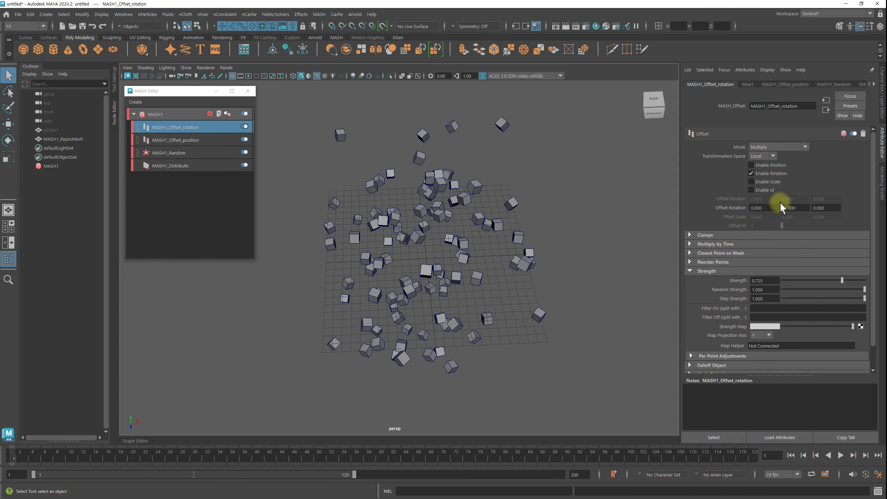
pyautogui.moveTo(859, 281)
pyautogui.mouseDown()
pyautogui.moveTo(795, 275)
pyautogui.moveTo(852, 268)
pyautogui.moveTo(777, 267)
pyautogui.moveTo(877, 274)
pyautogui.mouseUp()
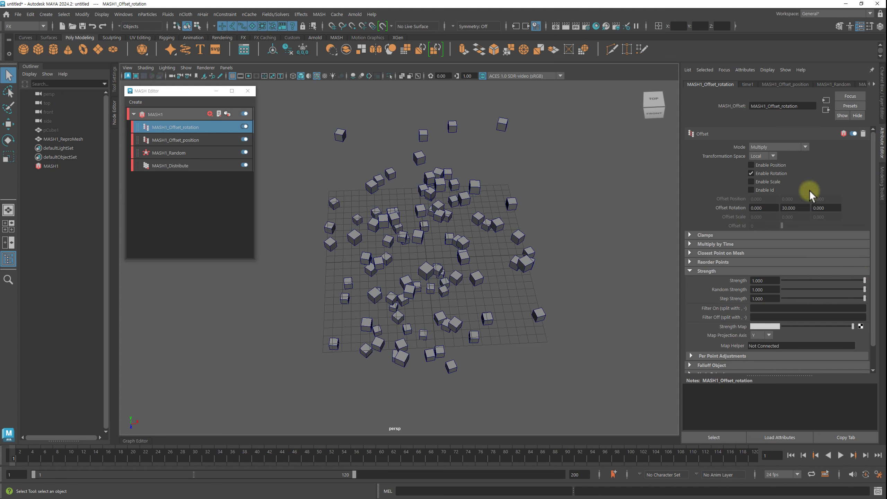
# - Use World space and Multiply by Time mode, with Strength back at 1
pyautogui.click(775, 146)
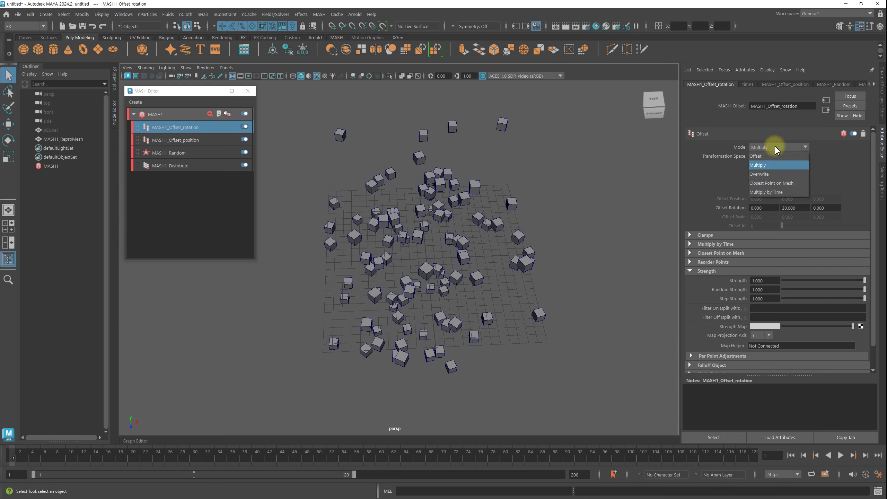
pyautogui.click(774, 146)
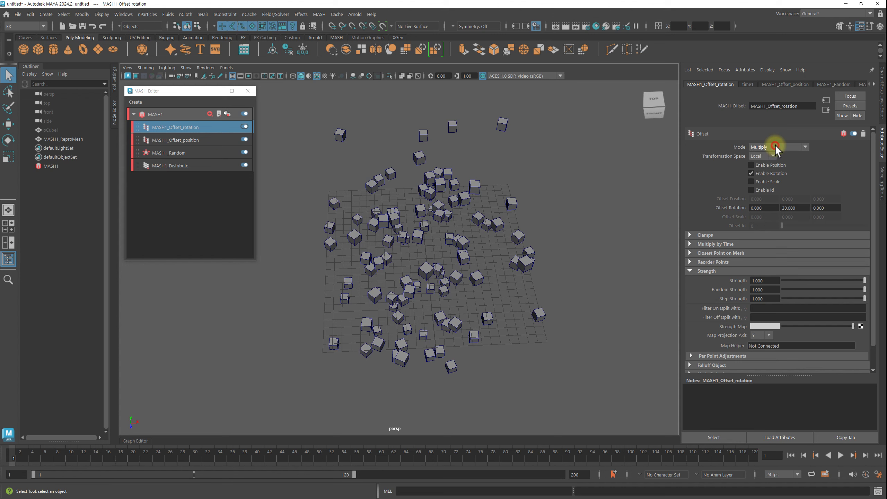
pyautogui.click(766, 154)
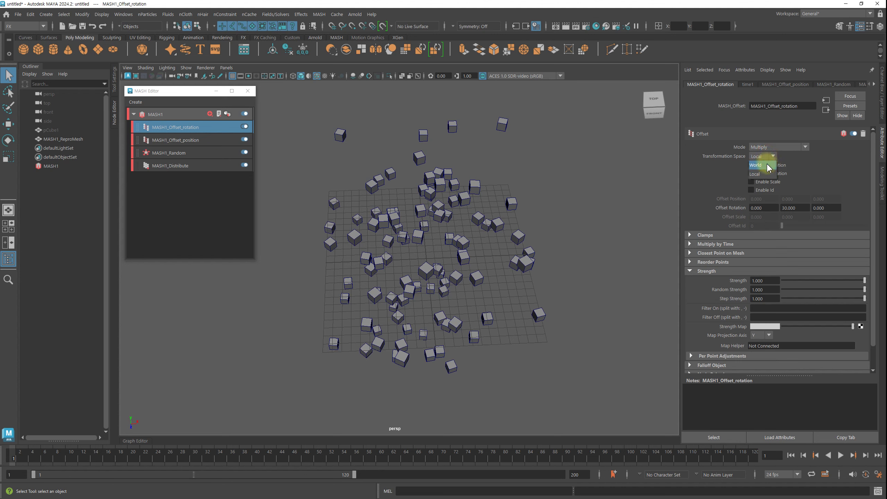
pyautogui.moveTo(808, 280); pyautogui.dragTo(838, 280)
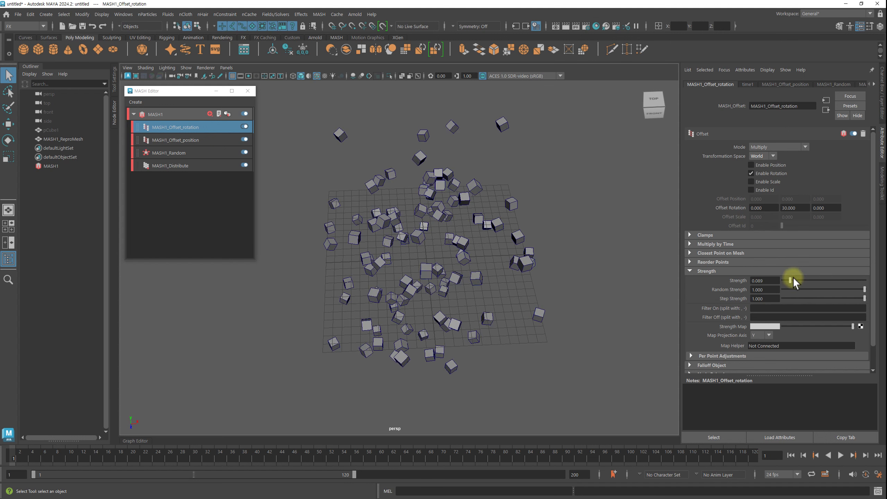
pyautogui.click(763, 147)
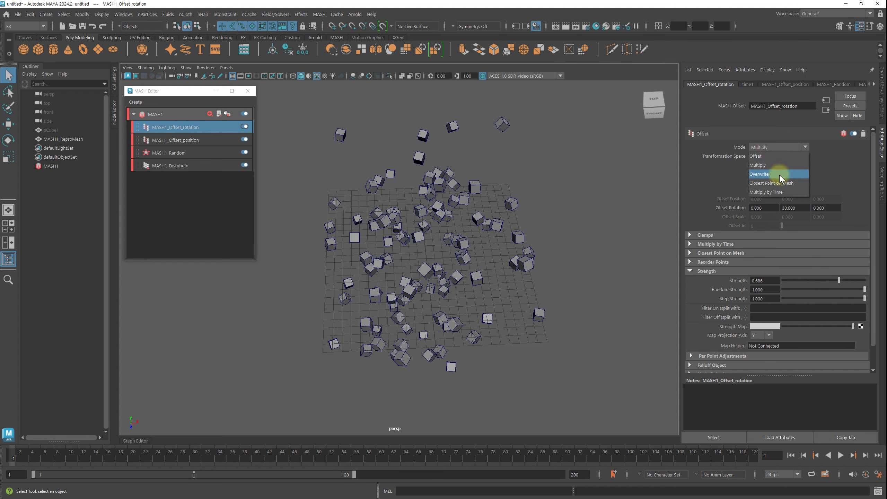
pyautogui.click(782, 193)
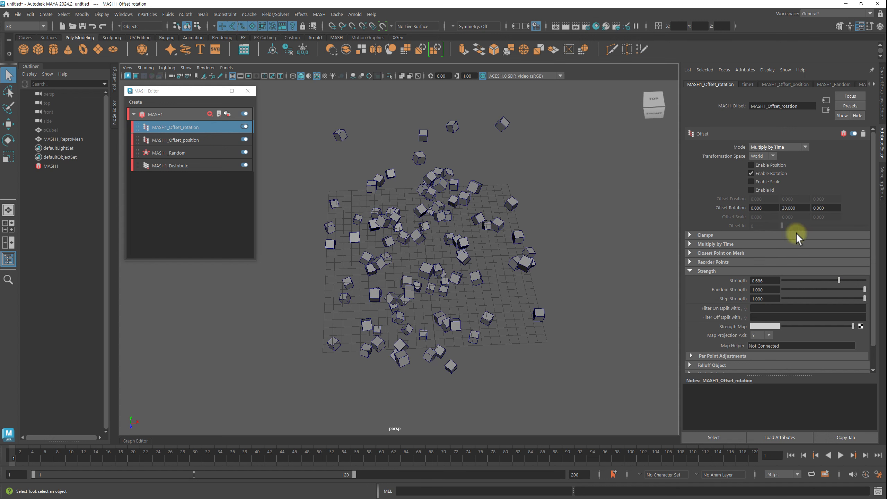
pyautogui.moveTo(806, 281)
pyautogui.mouseDown()
pyautogui.moveTo(789, 281)
pyautogui.moveTo(864, 280)
pyautogui.mouseUp()
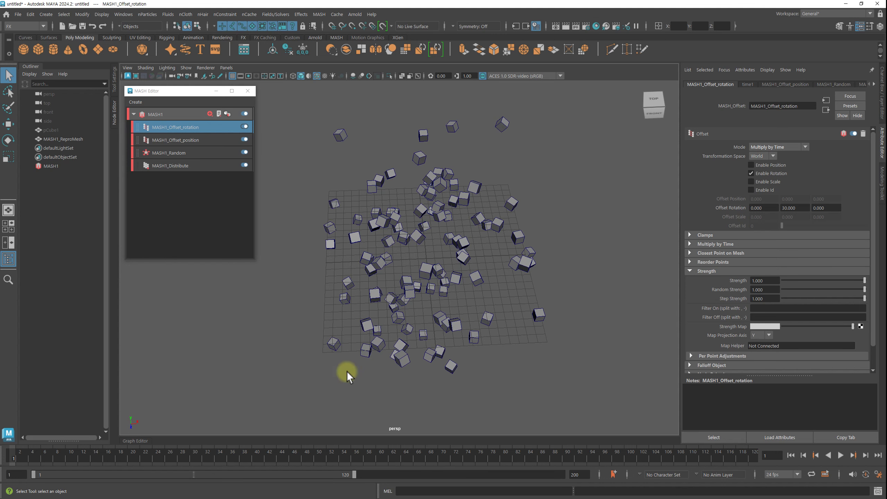
# - Set the Y rotation offset to 10 and play the timeline to watch the cubes spin
pyautogui.hotkey('alt', 'v')
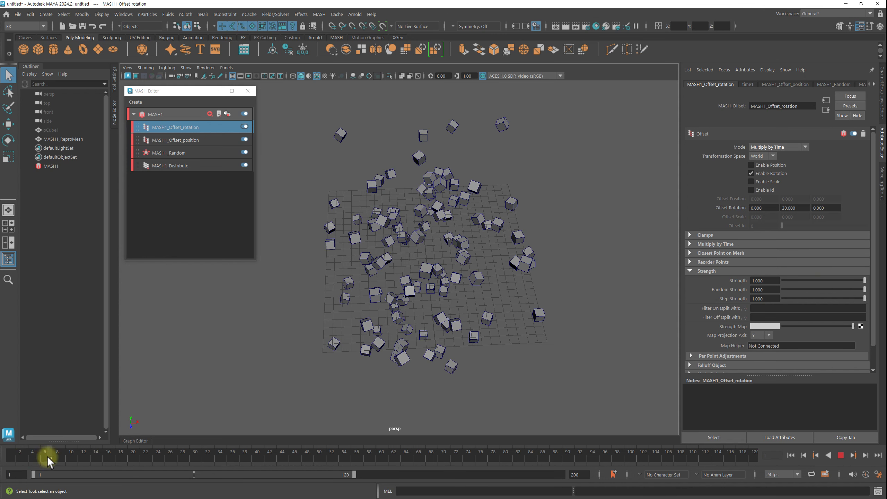
pyautogui.moveTo(48, 459); pyautogui.dragTo(71, 457)
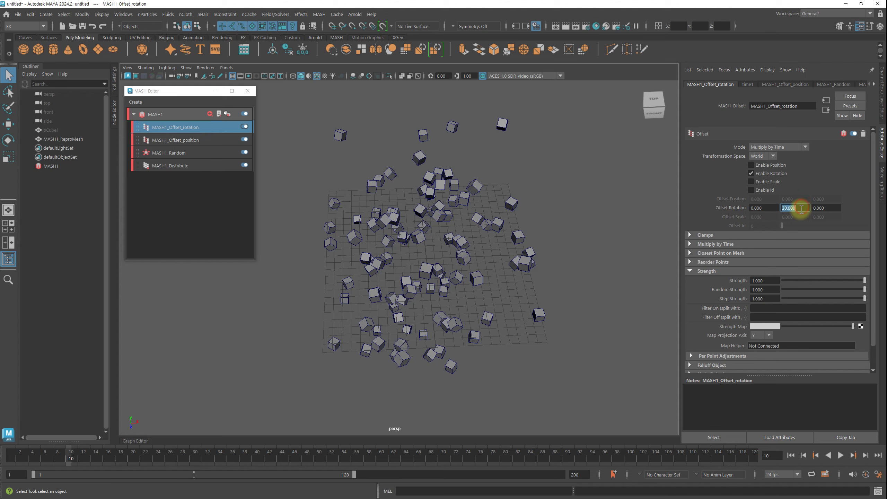
pyautogui.write('10')
pyautogui.press('Return')
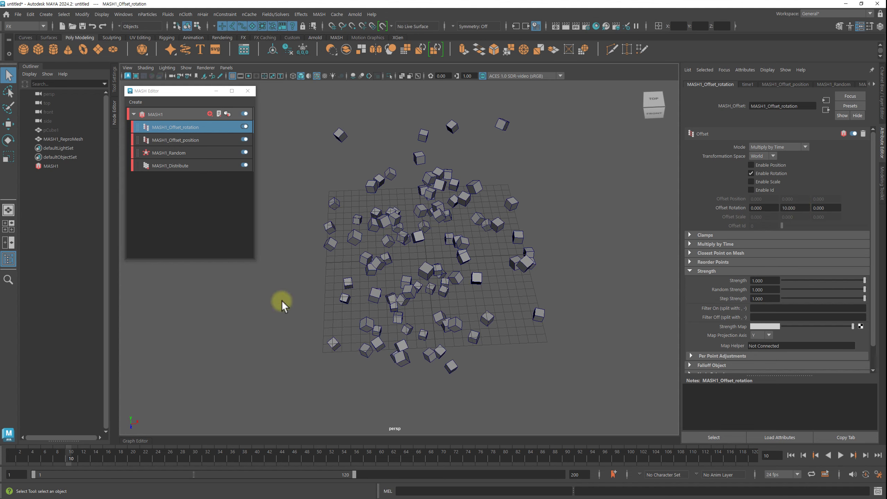
pyautogui.hotkey('alt', 'v')
pyautogui.moveTo(44, 458)
pyautogui.mouseDown()
pyautogui.moveTo(12, 461)
pyautogui.moveTo(240, 462)
pyautogui.mouseUp()
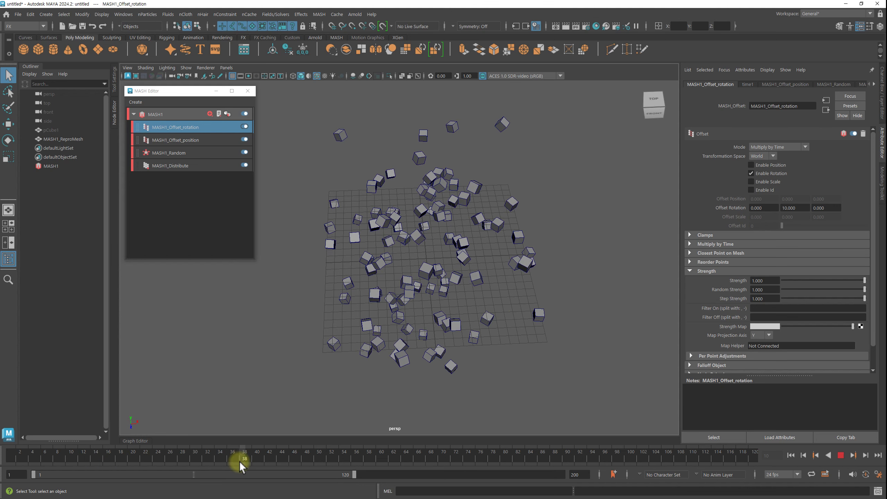
pyautogui.keyDown('alt'); pyautogui.moveTo(539, 297); pyautogui.dragTo(538, 267); pyautogui.keyUp('alt')
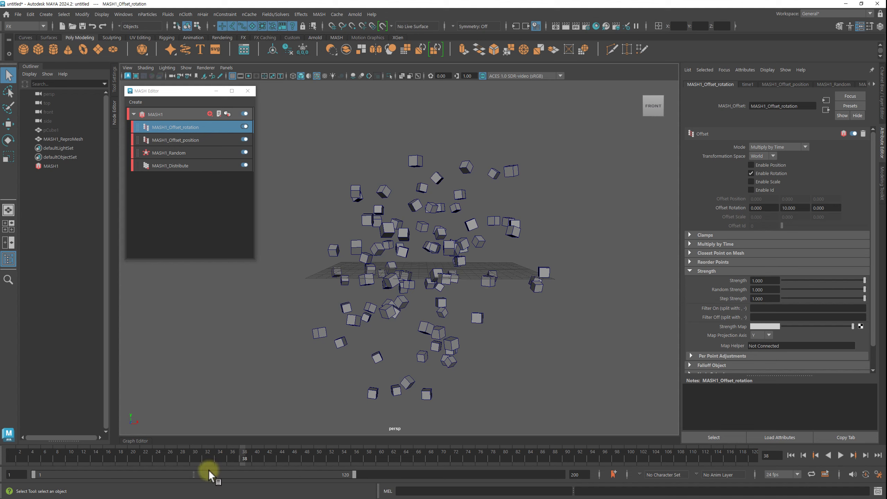
pyautogui.moveTo(220, 452); pyautogui.dragTo(417, 457)
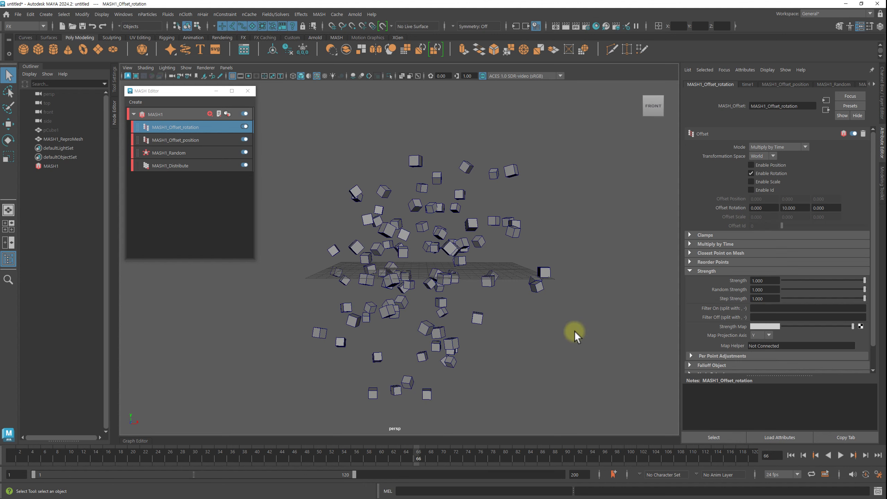
# - Switch the offset to Local space, keep Multiply by Time, and scrub to frame 70
pyautogui.click(763, 156)
pyautogui.click(759, 164)
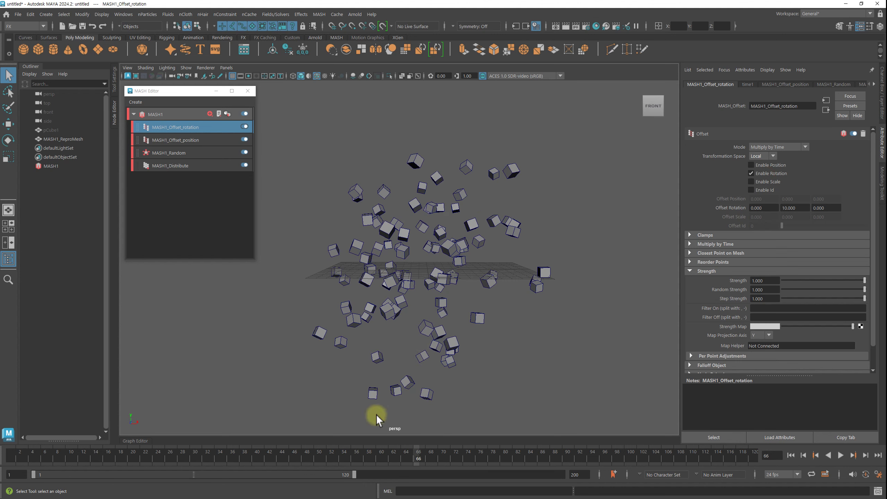
pyautogui.moveTo(337, 455)
pyautogui.mouseDown()
pyautogui.moveTo(53, 441)
pyautogui.moveTo(368, 449)
pyautogui.mouseUp()
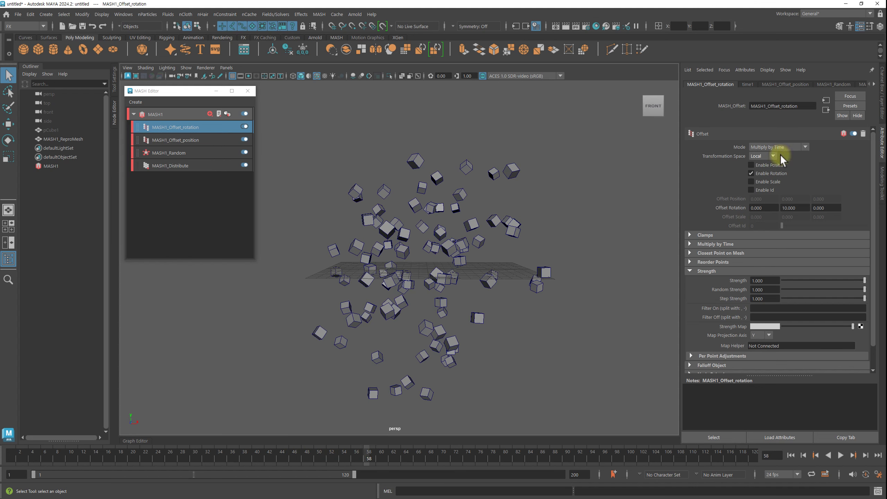
pyautogui.click(801, 208)
pyautogui.click(786, 149)
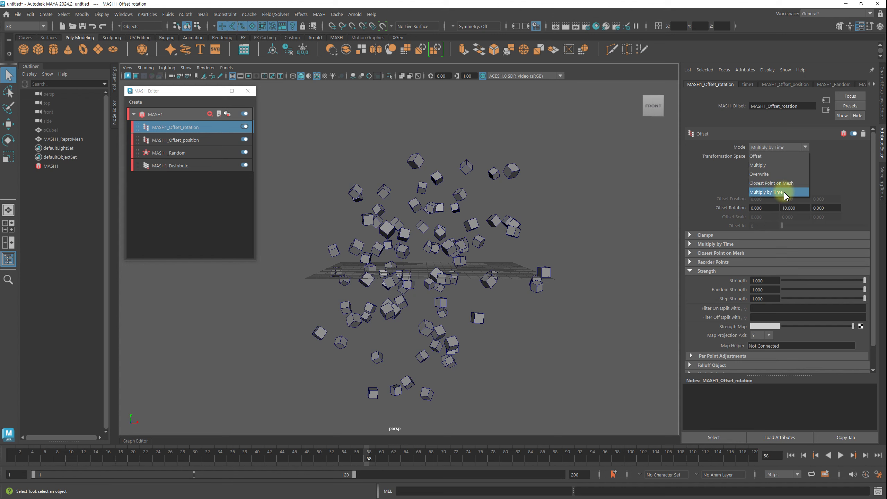
pyautogui.click(843, 180)
pyautogui.moveTo(256, 460)
pyautogui.mouseDown()
pyautogui.moveTo(672, 451)
pyautogui.moveTo(225, 451)
pyautogui.mouseUp()
pyautogui.click(790, 147)
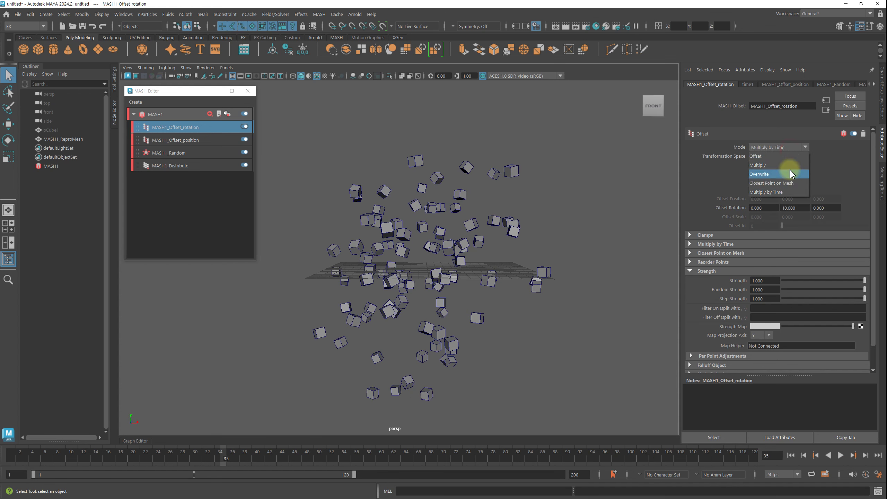
# - Set MASH1_Offset_rotation's Offset Mode to Multiply, testing Strength between about 0.339 and 1.000
pyautogui.click(788, 165)
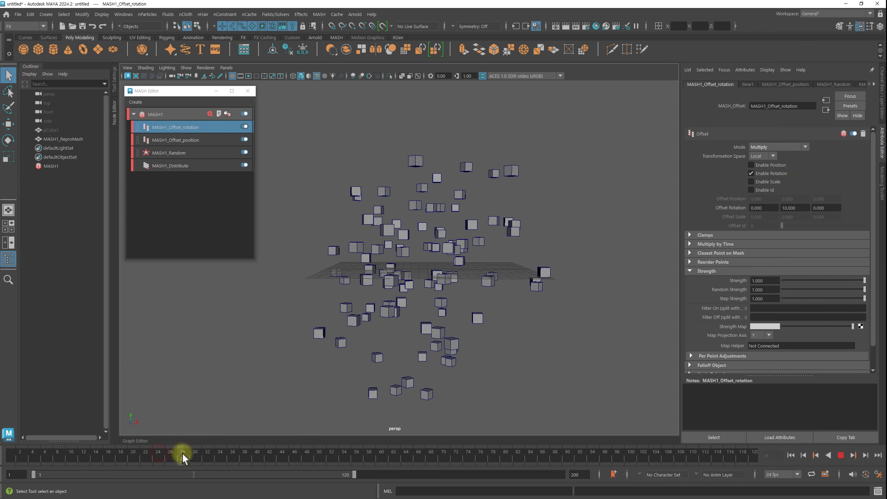
pyautogui.hotkey('alt', 'shift', 'v')
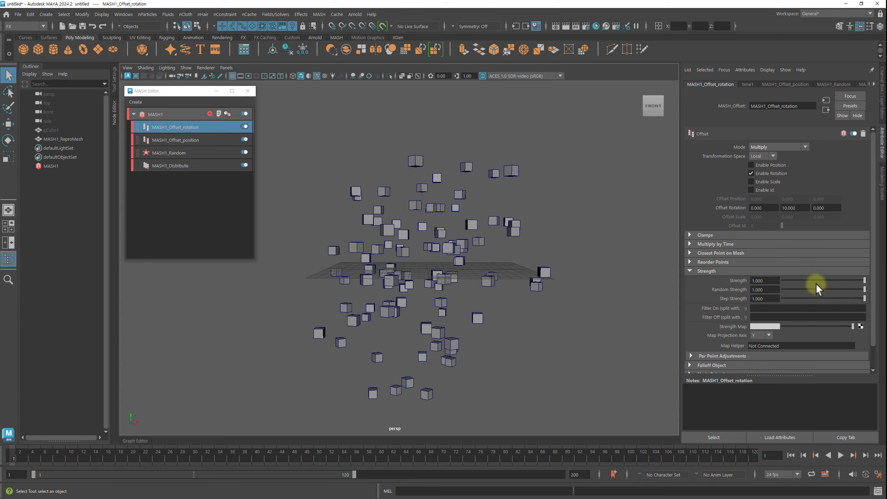
pyautogui.moveTo(816, 283)
pyautogui.mouseDown()
pyautogui.moveTo(870, 281)
pyautogui.moveTo(787, 273)
pyautogui.moveTo(862, 273)
pyautogui.mouseUp()
pyautogui.moveTo(534, 238)
pyautogui.keyDown('alt'); pyautogui.mouseDown()
pyautogui.moveTo(483, 209)
pyautogui.moveTo(503, 242)
pyautogui.moveTo(490, 223)
pyautogui.mouseUp(); pyautogui.keyUp('alt')
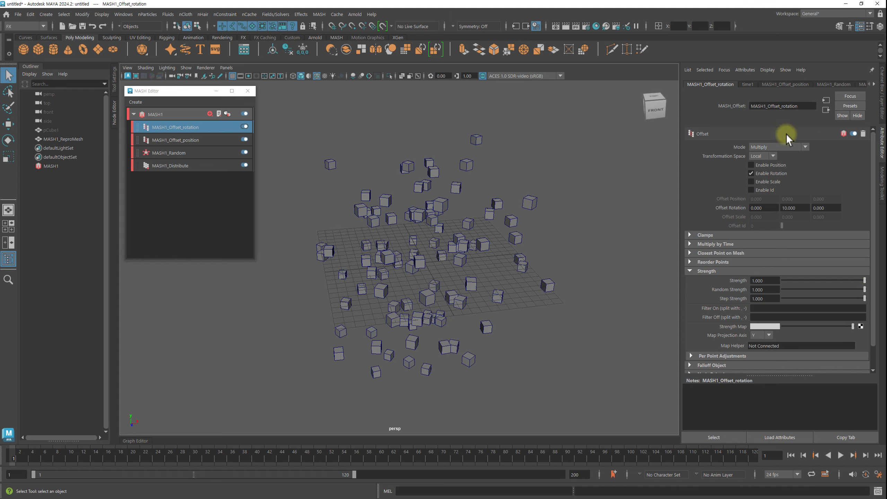
pyautogui.click(773, 146)
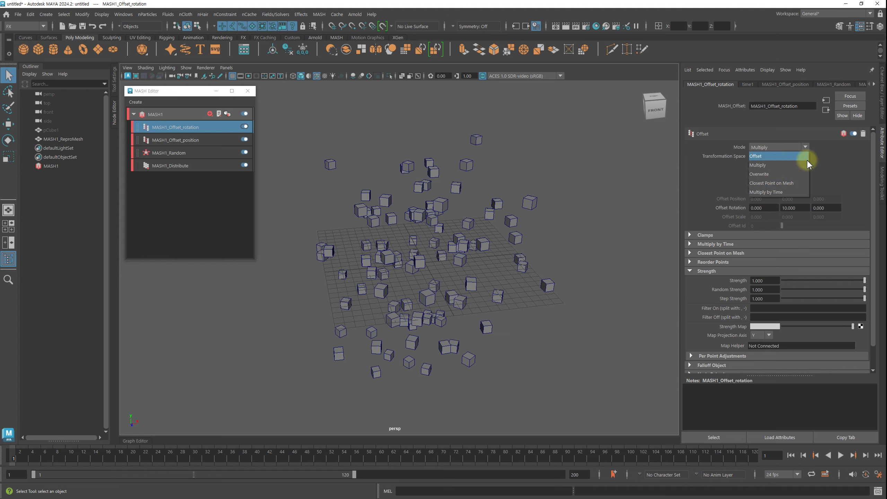
pyautogui.click(838, 159)
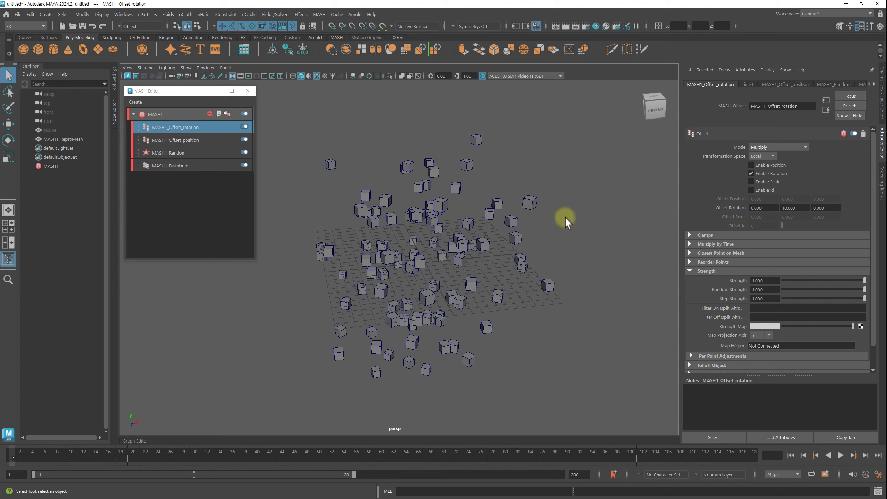
pyautogui.moveTo(516, 219)
pyautogui.keyDown('alt'); pyautogui.mouseDown()
pyautogui.moveTo(505, 204)
pyautogui.moveTo(513, 204)
pyautogui.mouseUp(); pyautogui.keyUp('alt')
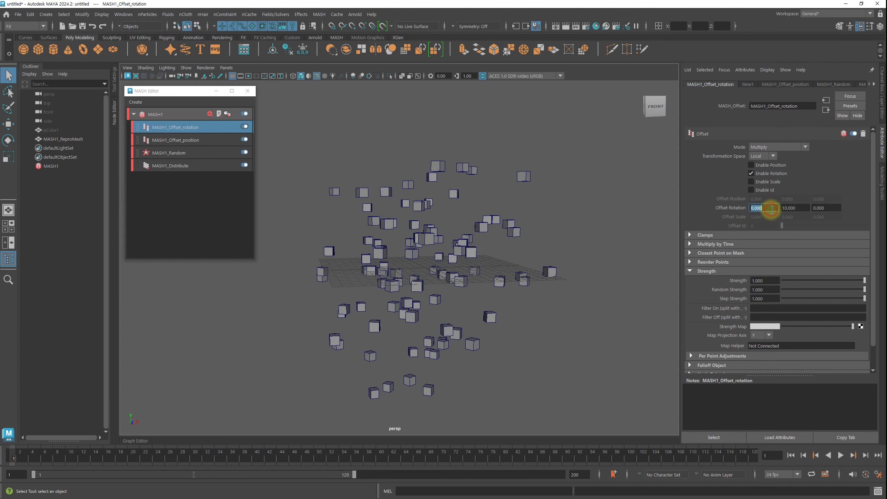
# - Enter 1 for the X and Z rotation offsets beside Y's 10, then test a lower Strength
pyautogui.hotkey('alt', 'v')
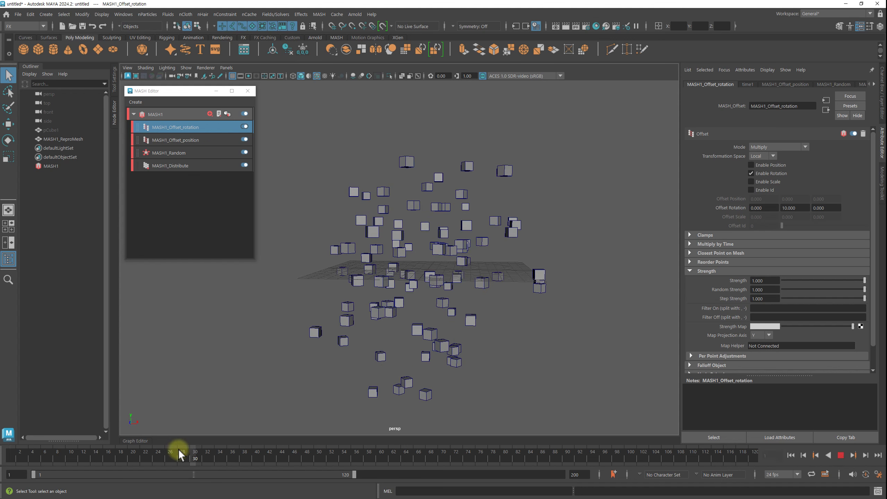
pyautogui.hotkey('alt', 'v')
pyautogui.hotkey('alt', 'shift', 'v')
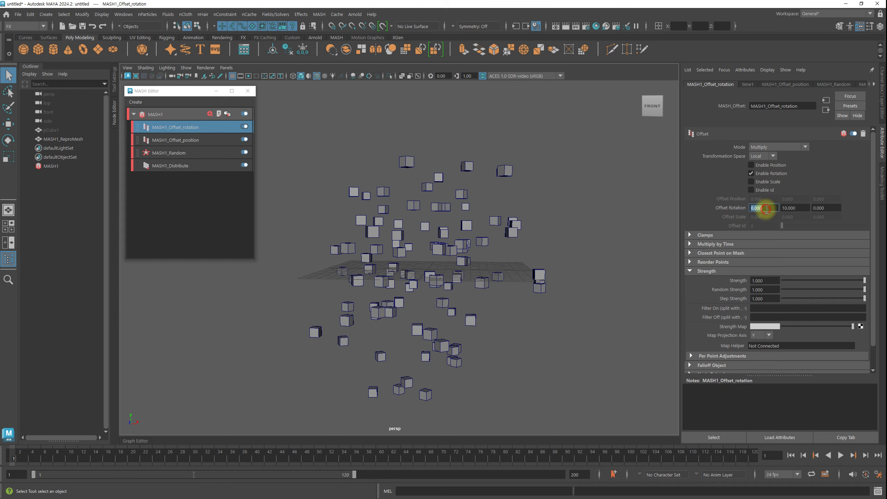
pyautogui.write('1')
pyautogui.click(839, 208)
pyautogui.write('1')
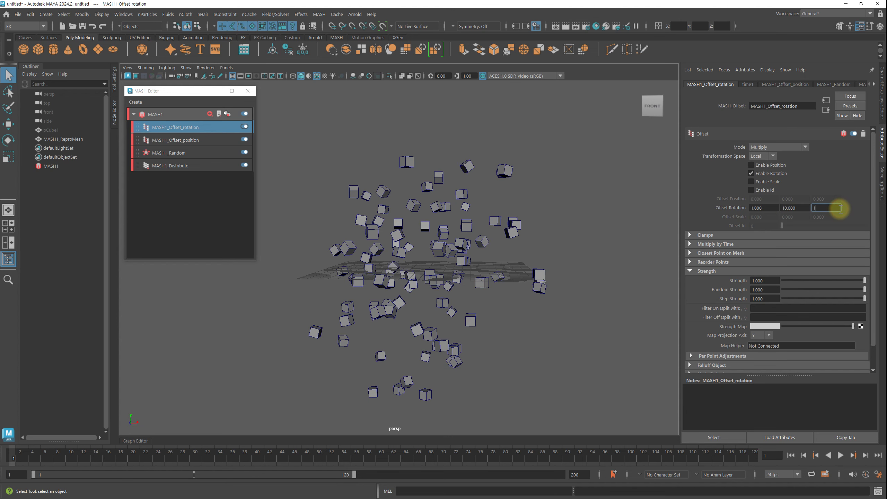
pyautogui.press('Return')
pyautogui.click(480, 282)
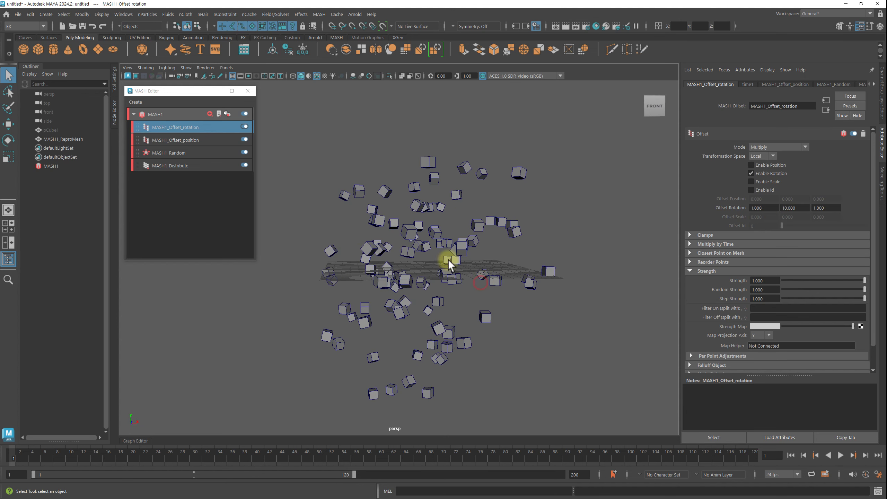
pyautogui.moveTo(840, 280)
pyautogui.mouseDown()
pyautogui.moveTo(772, 281)
pyautogui.moveTo(860, 280)
pyautogui.moveTo(781, 273)
pyautogui.moveTo(873, 277)
pyautogui.mouseUp()
pyautogui.keyDown('alt'); pyautogui.moveTo(562, 208); pyautogui.dragTo(513, 226); pyautogui.keyUp('alt')
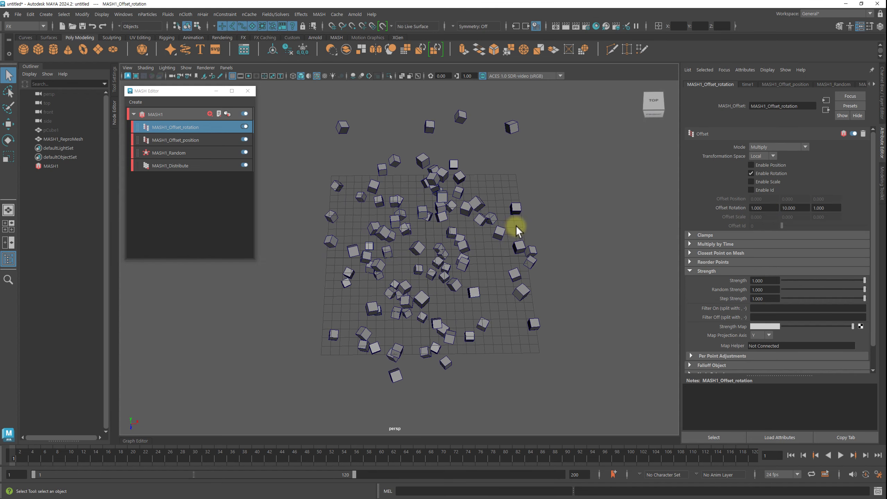
# - Add an Offset node to the MASH1 network and name it MASH1_Offset_scale
pyautogui.click(228, 201)
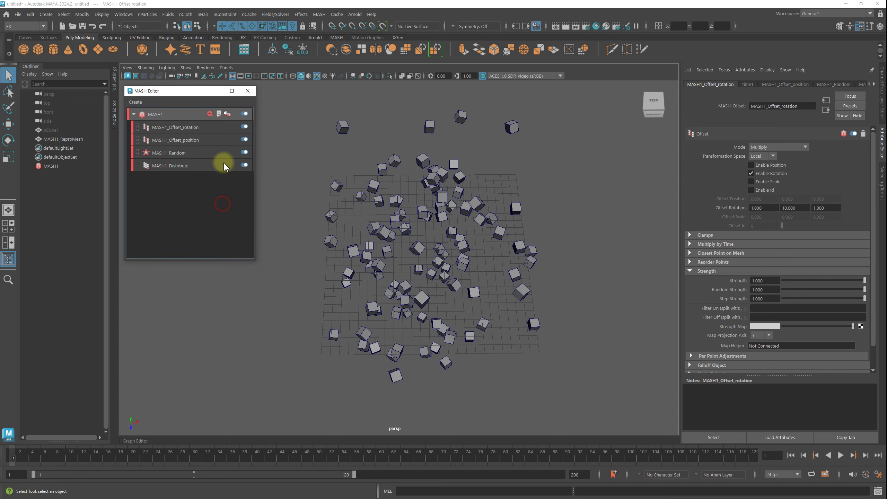
pyautogui.click(211, 117)
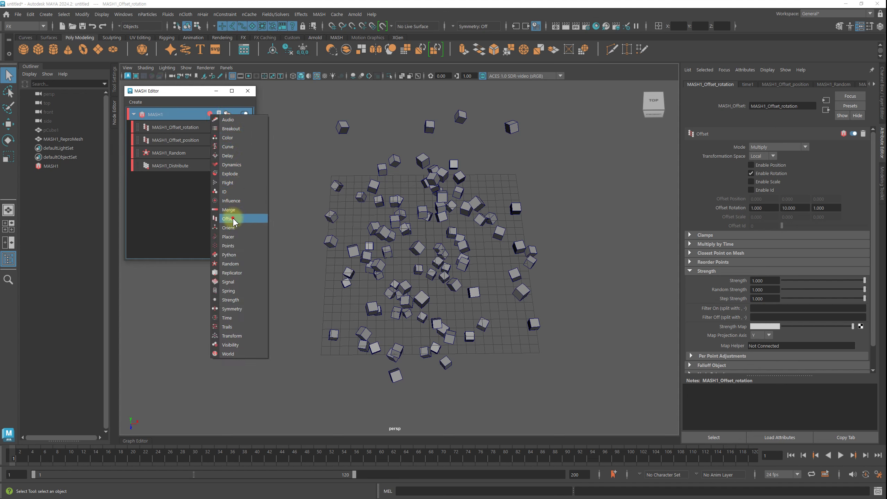
pyautogui.click(229, 219)
pyautogui.doubleClick(202, 126)
pyautogui.write('MASH1_Offset_scale')
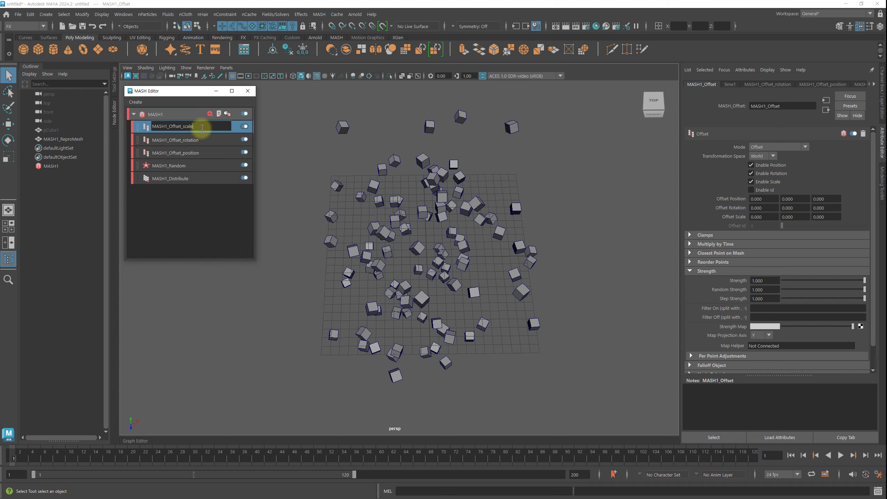
pyautogui.press('Return')
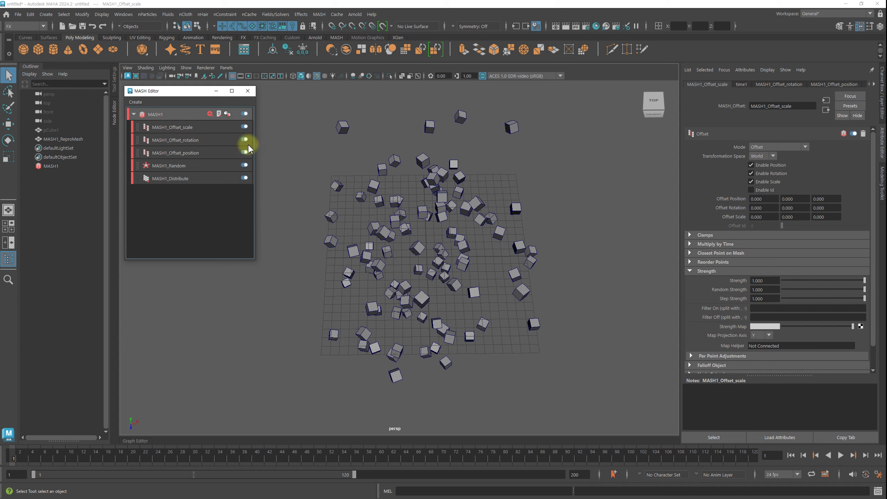
# - Switch off the MASH1_Offset_rotation and MASH1_Random nodes
pyautogui.click(243, 140)
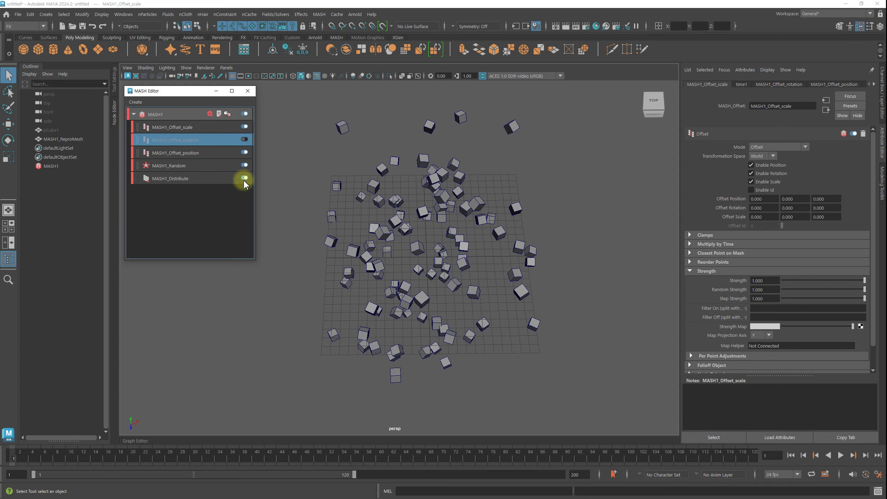
pyautogui.click(243, 165)
pyautogui.keyDown('alt'); pyautogui.moveTo(498, 214); pyautogui.dragTo(482, 196); pyautogui.keyUp('alt')
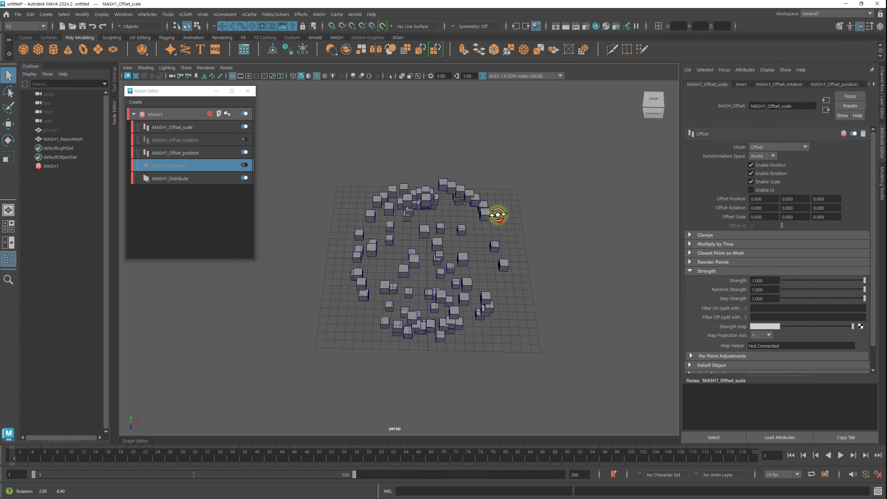
# - Disable position and rotation offsetting on MASH1_Offset_scale so it affects scale only
pyautogui.click(196, 127)
pyautogui.click(775, 175)
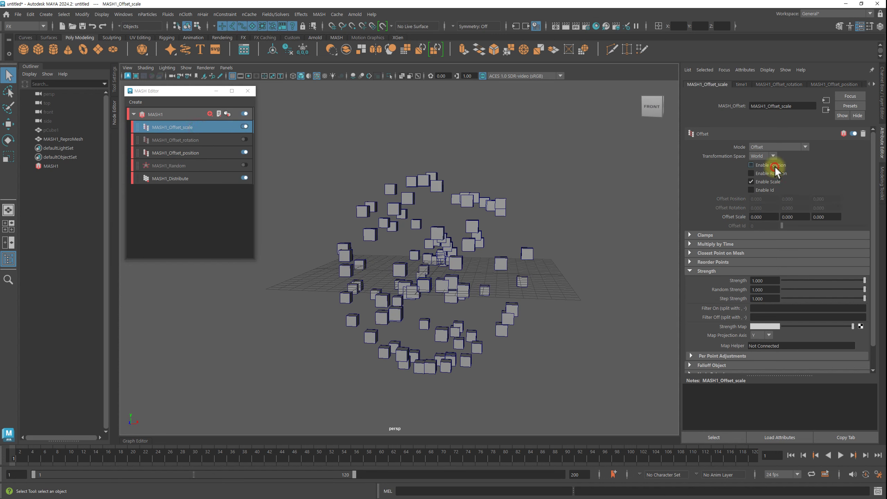
pyautogui.keyDown('alt'); pyautogui.moveTo(562, 245); pyautogui.dragTo(563, 232); pyautogui.keyUp('alt')
# - Set Offset Scale to 1 on X, Y and Z, then test Strength down to 0
pyautogui.click(767, 216)
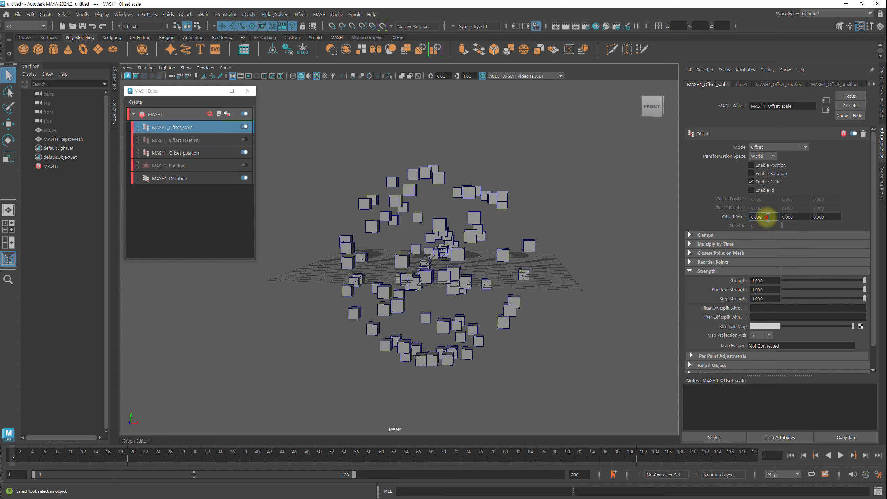
pyautogui.write('1')
pyautogui.click(786, 217)
pyautogui.write('1')
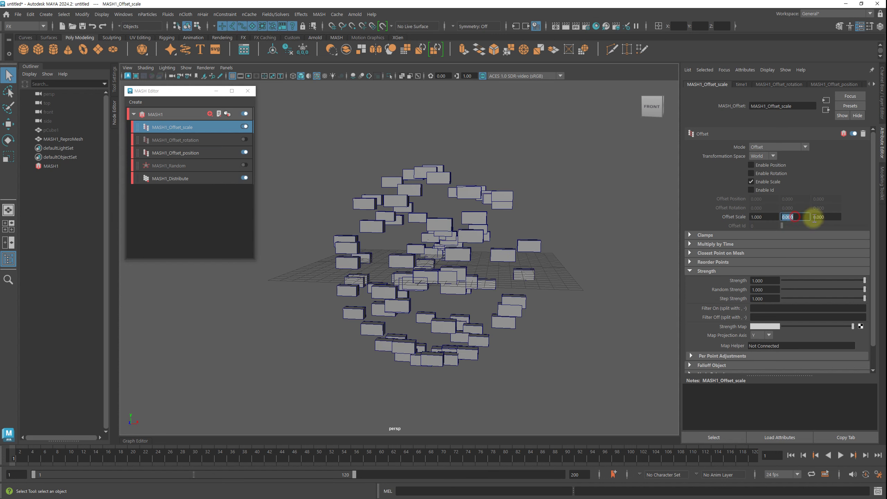
pyautogui.click(833, 217)
pyautogui.write('1.000')
pyautogui.press('Return')
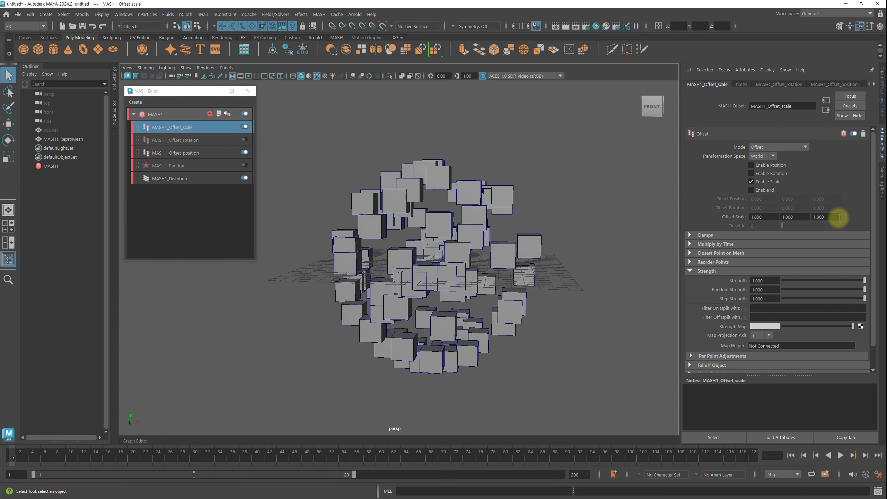
pyautogui.click(764, 217)
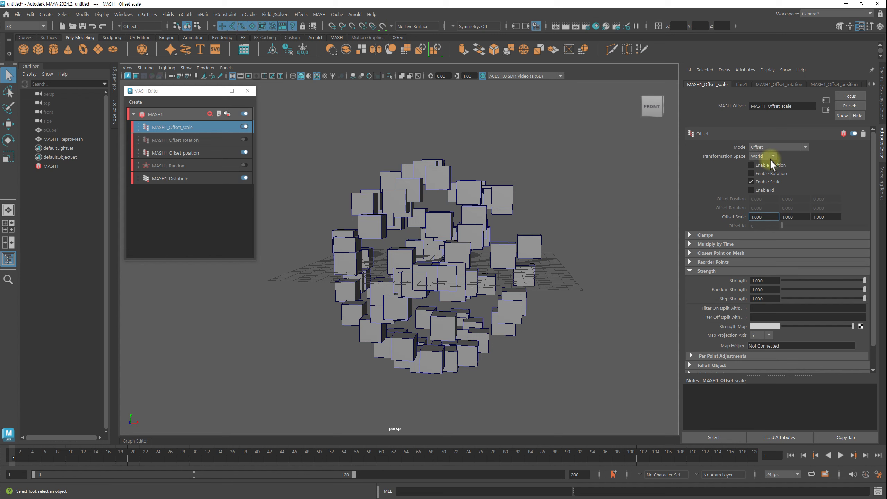
pyautogui.moveTo(803, 280)
pyautogui.mouseDown()
pyautogui.moveTo(813, 279)
pyautogui.moveTo(759, 280)
pyautogui.moveTo(855, 282)
pyautogui.moveTo(723, 280)
pyautogui.moveTo(864, 279)
pyautogui.mouseUp()
# - Switch MASH1_Offset_scale to Multiply mode, sweeping Strength and leaving it at 1.0
pyautogui.click(773, 148)
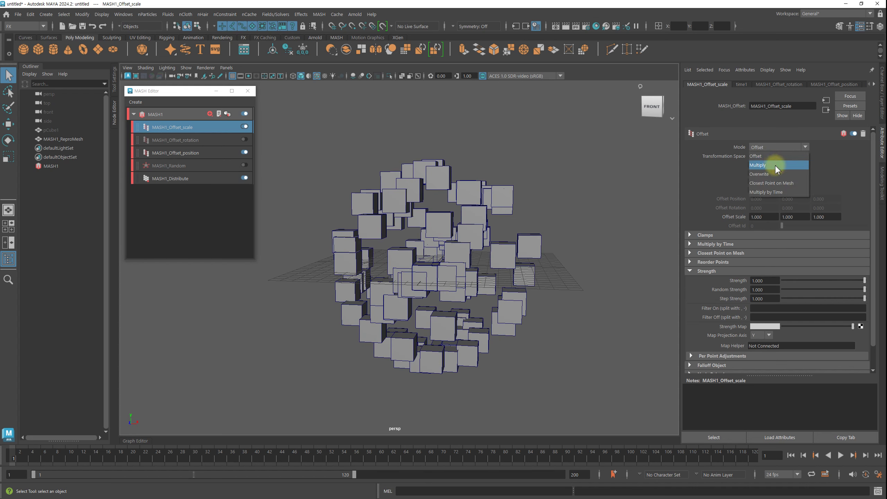
pyautogui.click(774, 165)
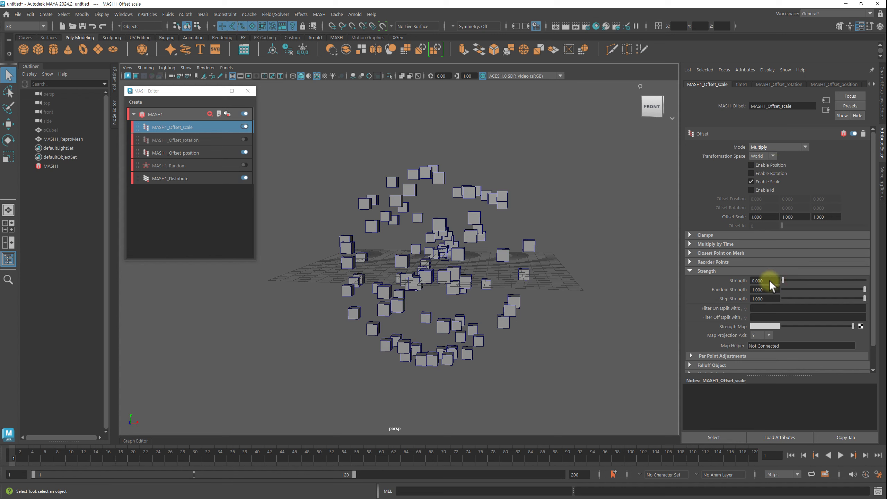
pyautogui.moveTo(769, 280)
pyautogui.mouseDown()
pyautogui.moveTo(871, 277)
pyautogui.moveTo(818, 281)
pyautogui.moveTo(885, 286)
pyautogui.mouseUp()
pyautogui.click(834, 217)
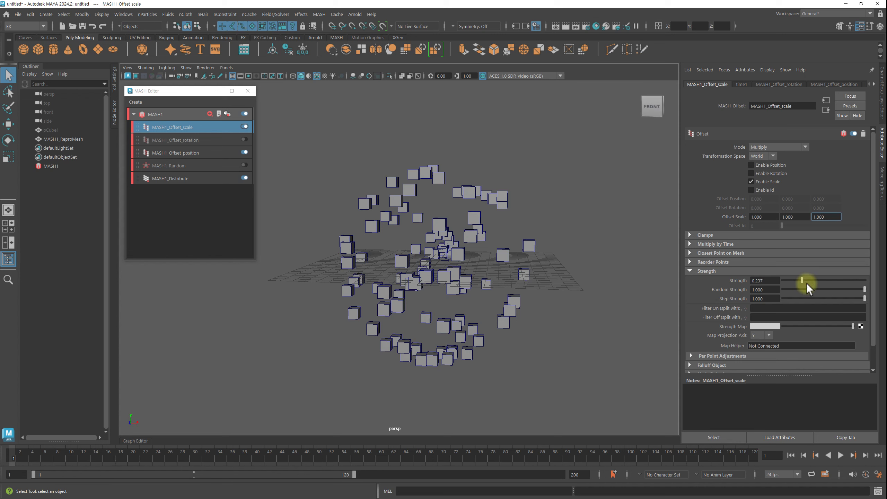
pyautogui.moveTo(807, 283); pyautogui.dragTo(856, 284)
pyautogui.moveTo(797, 282); pyautogui.dragTo(870, 280)
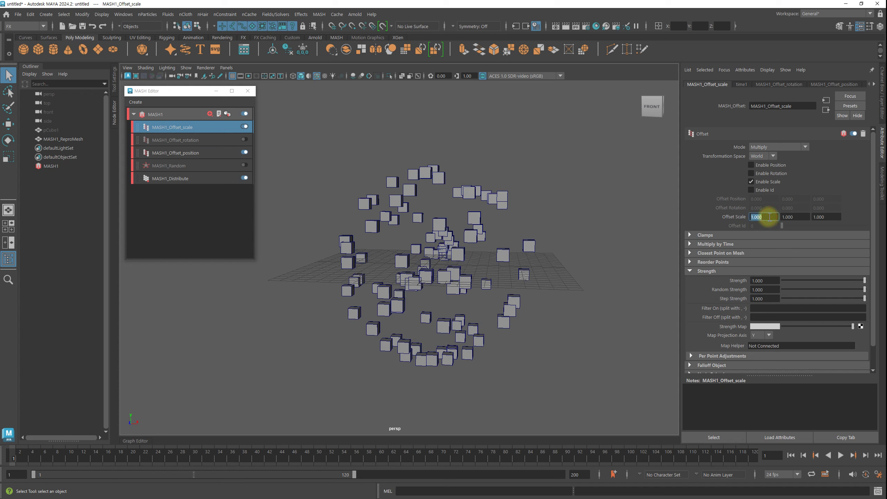
# - Enter 2 in the X, Y and Z Offset Scale fields and preview a lower Strength
pyautogui.write('2')
pyautogui.press('Tab')
pyautogui.write('2')
pyautogui.press('Tab')
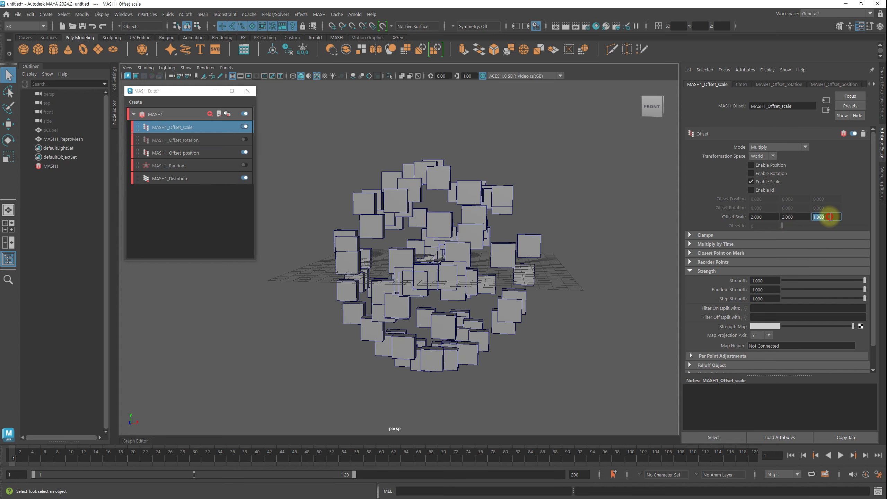
pyautogui.write('2')
pyautogui.press('Return')
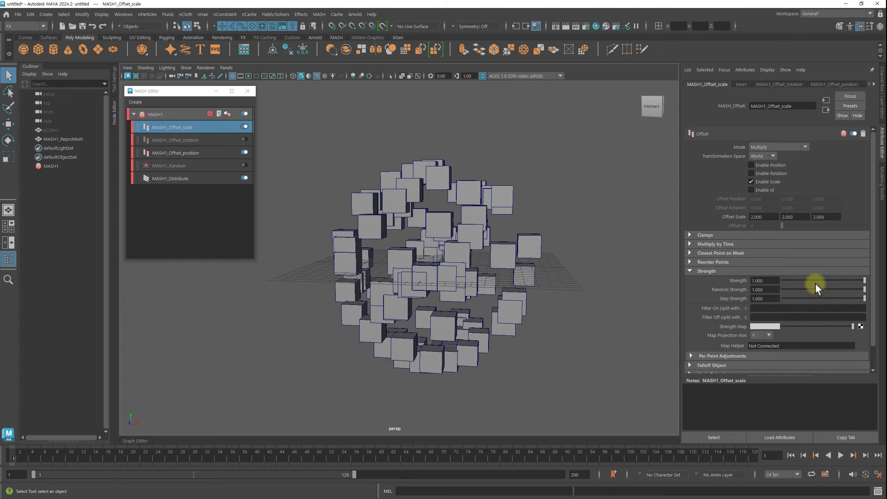
pyautogui.moveTo(815, 282)
pyautogui.mouseDown()
pyautogui.moveTo(775, 282)
pyautogui.moveTo(865, 282)
pyautogui.moveTo(769, 280)
pyautogui.moveTo(869, 283)
pyautogui.moveTo(788, 275)
pyautogui.moveTo(864, 275)
pyautogui.moveTo(762, 271)
pyautogui.moveTo(869, 280)
pyautogui.moveTo(766, 282)
pyautogui.moveTo(863, 280)
pyautogui.mouseUp()
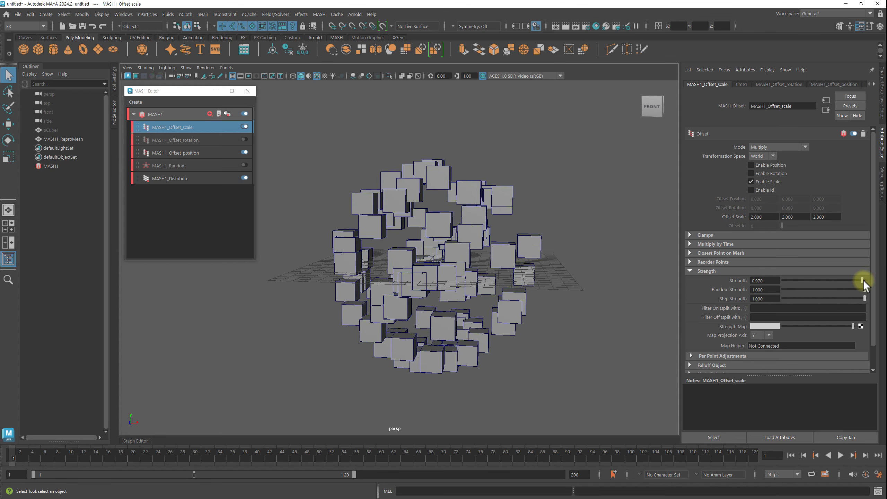
# - Set Offset Scale to 0.2 on all three axes, then sweep Strength to compare cube sizes
pyautogui.click(767, 217)
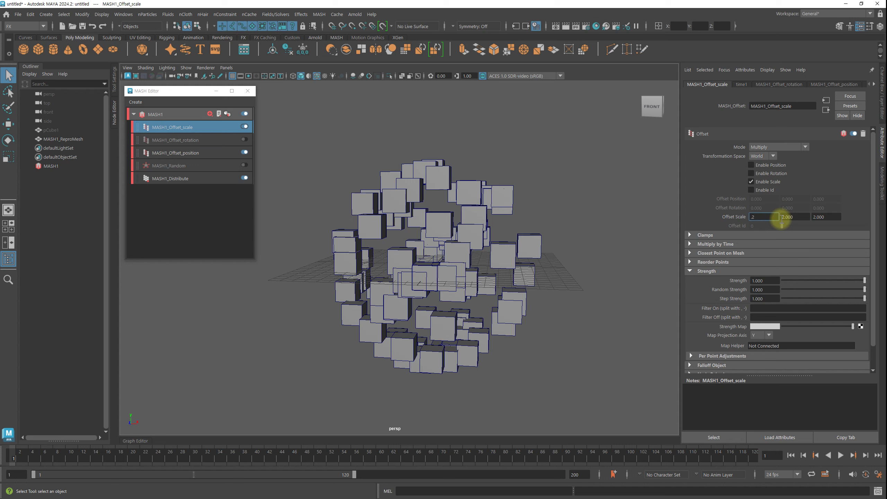
pyautogui.click(792, 217)
pyautogui.write('2')
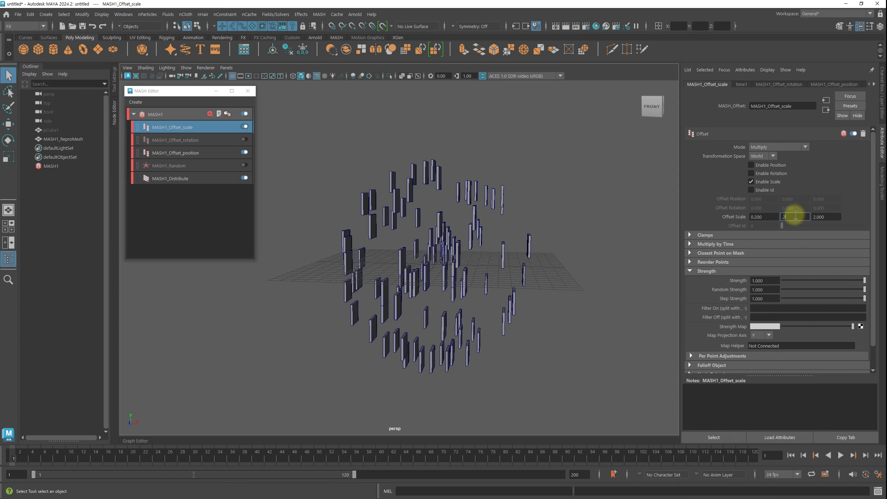
pyautogui.click(832, 216)
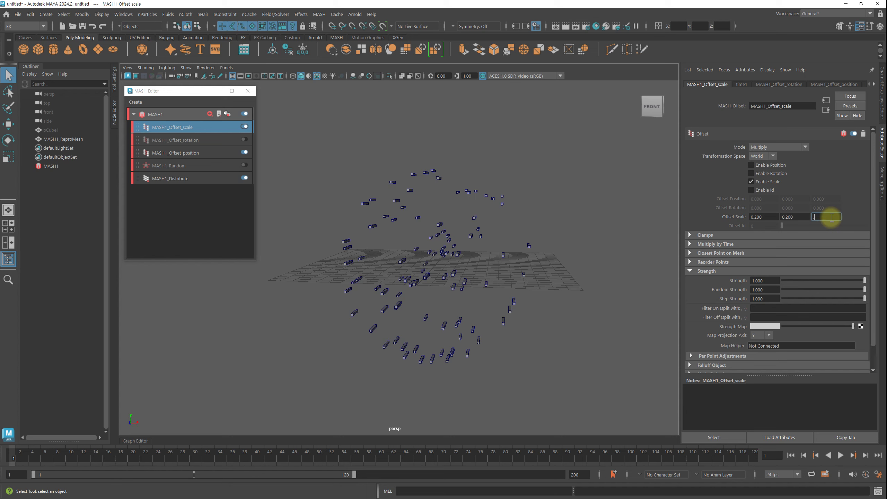
pyautogui.write('.2')
pyautogui.press('Return')
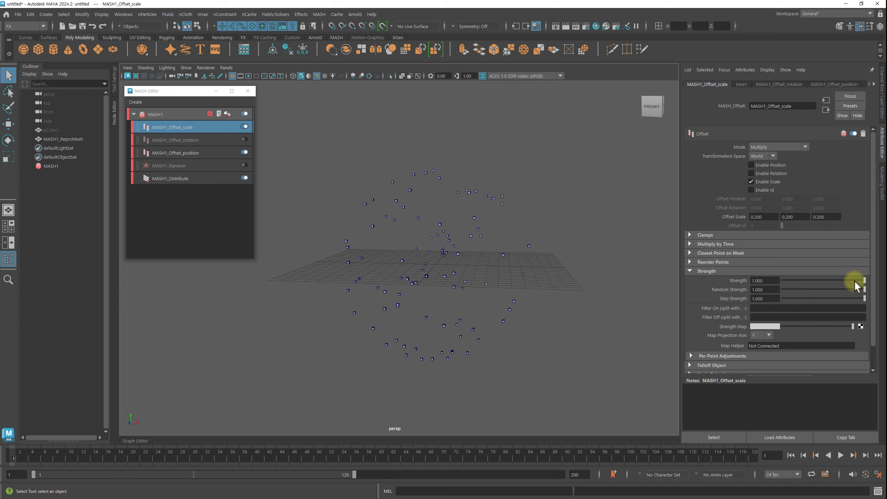
pyautogui.moveTo(854, 281)
pyautogui.mouseDown()
pyautogui.moveTo(780, 280)
pyautogui.moveTo(866, 287)
pyautogui.mouseUp()
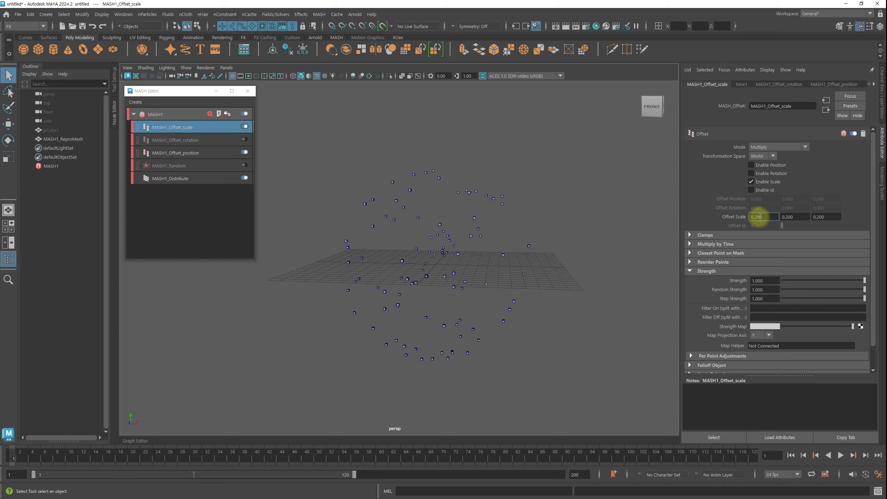
pyautogui.moveTo(857, 277)
pyautogui.mouseDown()
pyautogui.moveTo(759, 283)
pyautogui.moveTo(860, 284)
pyautogui.moveTo(740, 281)
pyautogui.mouseUp()
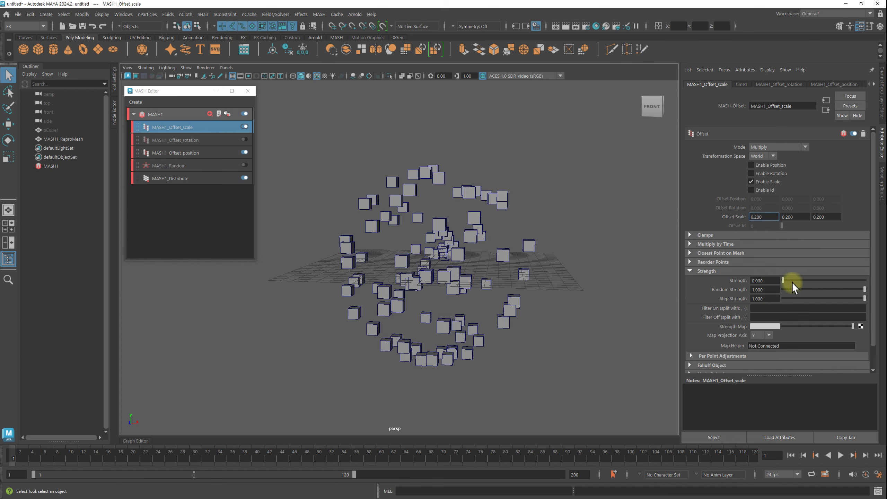
pyautogui.moveTo(791, 283)
pyautogui.mouseDown()
pyautogui.moveTo(861, 281)
pyautogui.moveTo(793, 273)
pyautogui.moveTo(857, 272)
pyautogui.moveTo(781, 268)
pyautogui.moveTo(880, 272)
pyautogui.moveTo(800, 261)
pyautogui.moveTo(795, 282)
pyautogui.moveTo(869, 281)
pyautogui.mouseUp()
# - Set MASH1_Offset_scale to Multiply by Time, scrub to frame 13, and re-enable MASH1_Random
pyautogui.click(770, 148)
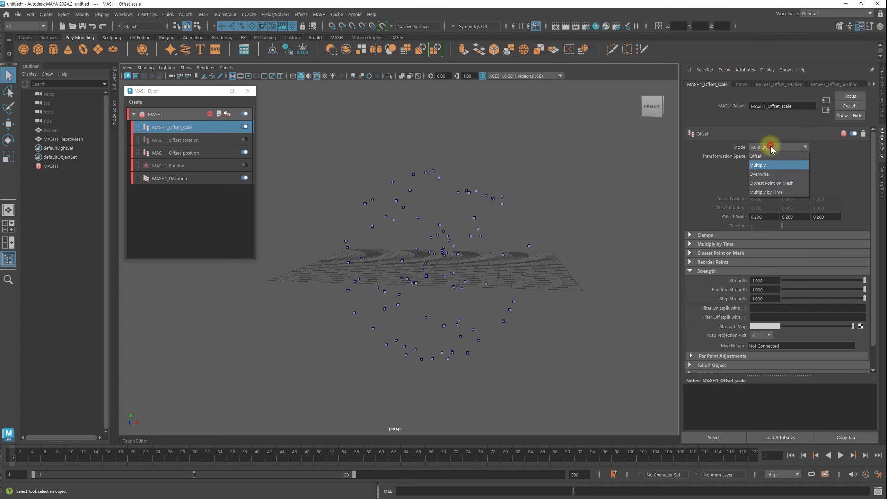
pyautogui.click(787, 192)
pyautogui.moveTo(11, 455)
pyautogui.mouseDown()
pyautogui.moveTo(210, 471)
pyautogui.moveTo(16, 472)
pyautogui.moveTo(250, 477)
pyautogui.moveTo(7, 477)
pyautogui.mouseUp()
pyautogui.click(245, 166)
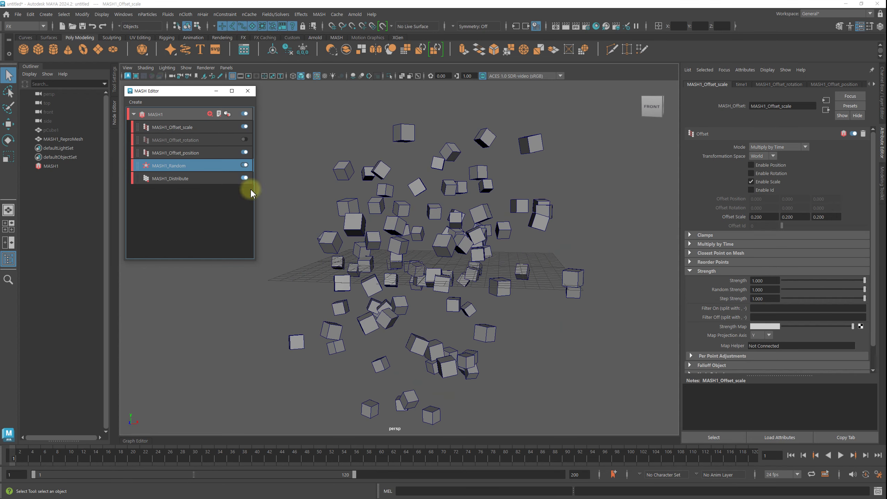
# - Turn on Uniform Scale in MASH1_Random and set its Scale X to 1
pyautogui.click(206, 166)
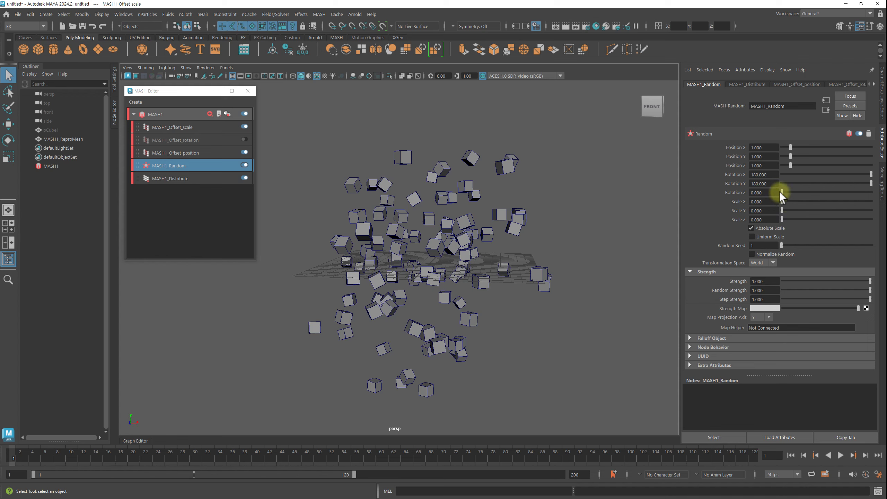
pyautogui.click(776, 237)
pyautogui.moveTo(782, 204); pyautogui.dragTo(790, 202)
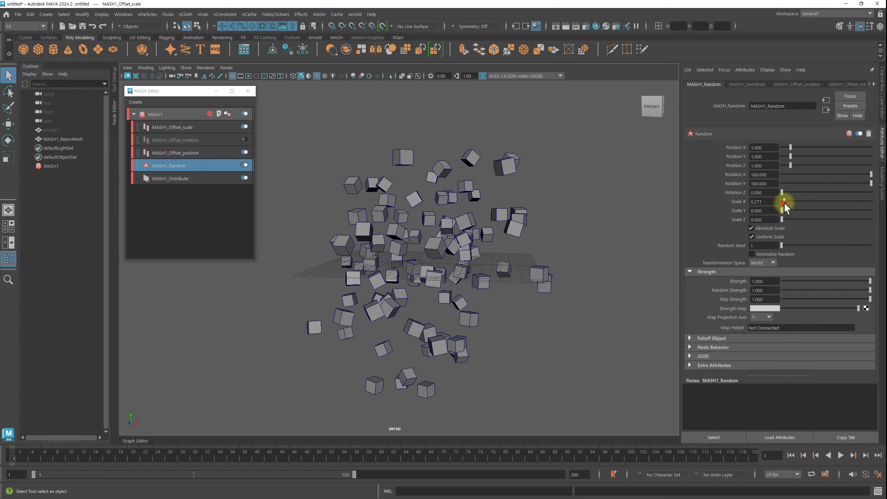
pyautogui.click(771, 202)
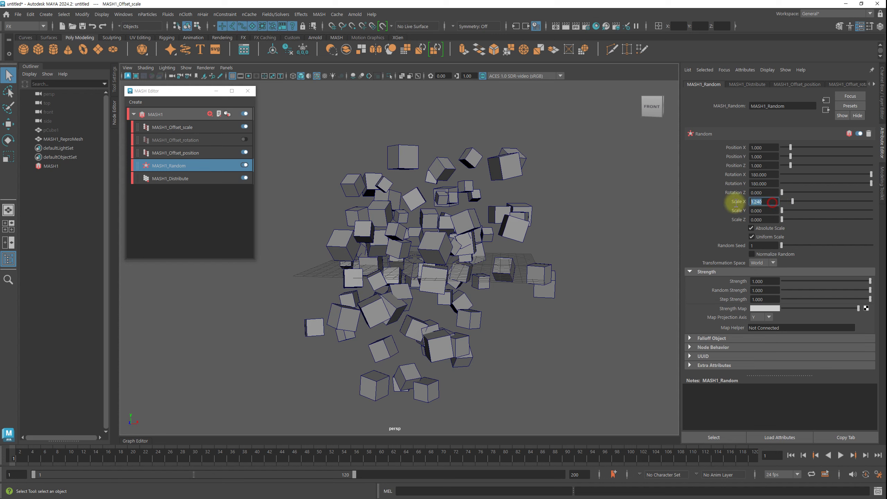
pyautogui.write('1')
pyautogui.press('Return')
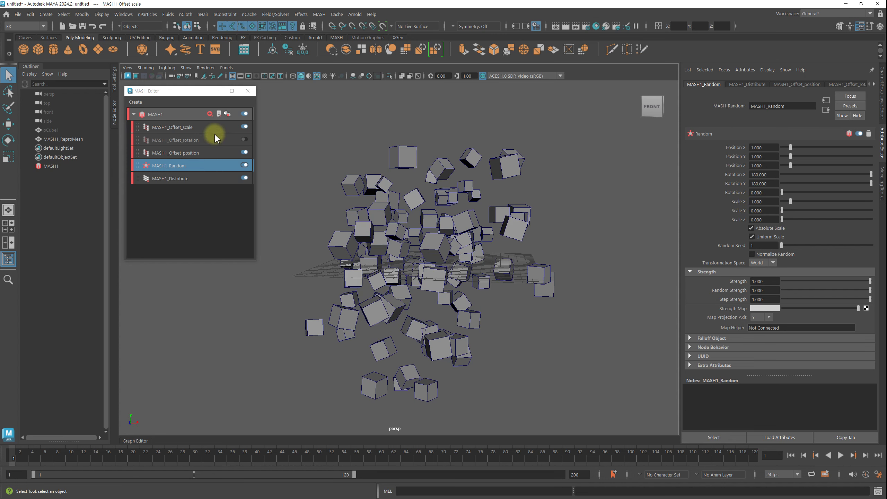
# - Select MASH1_Offset_scale and play the timeline to around frame 18 to preview growth
pyautogui.click(214, 130)
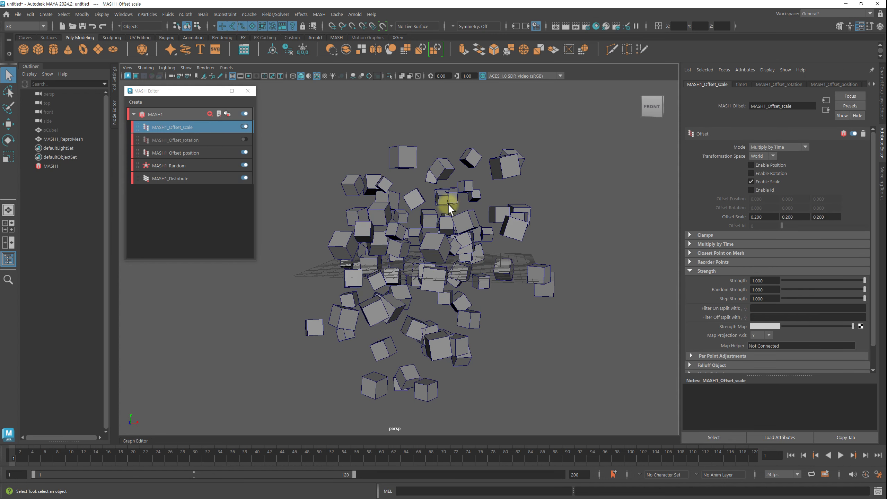
pyautogui.hotkey('alt', 'v')
pyautogui.moveTo(27, 455)
pyautogui.mouseDown()
pyautogui.moveTo(116, 456)
pyautogui.moveTo(12, 455)
pyautogui.mouseUp()
pyautogui.hotkey('alt', 'v')
# - Return MASH1_Offset_scale to Multiply mode and sweep its Strength between 0 and about 0.95
pyautogui.click(780, 147)
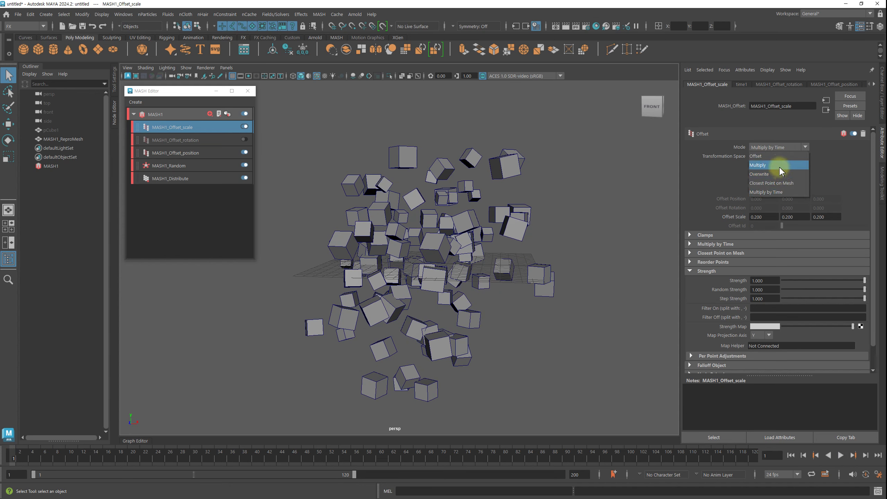
pyautogui.click(779, 167)
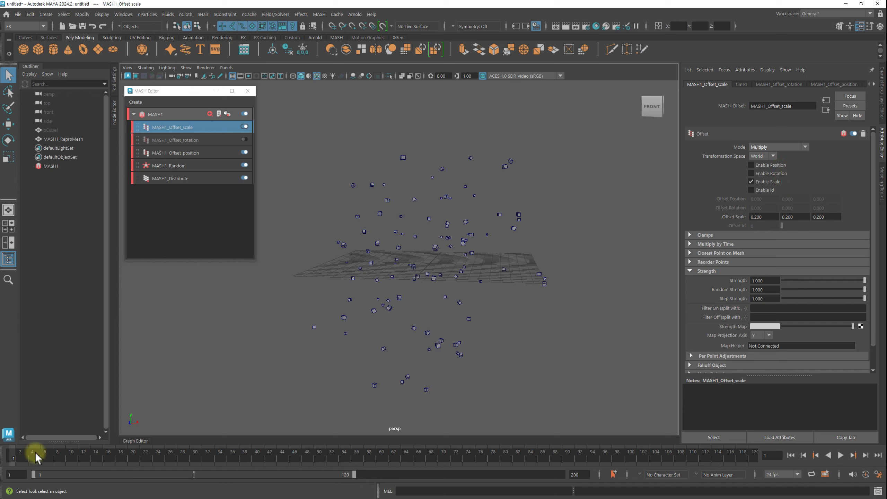
pyautogui.hotkey('alt', 'v')
pyautogui.hotkey('alt', 'v')
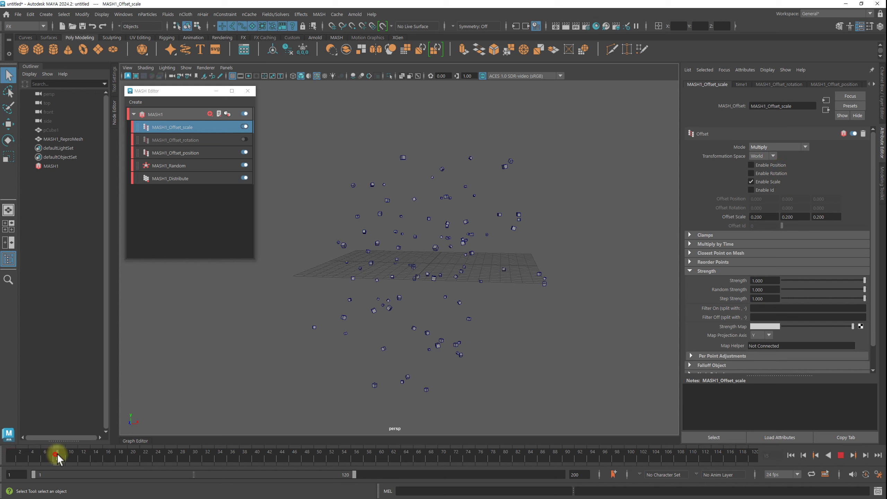
pyautogui.moveTo(858, 277)
pyautogui.mouseDown()
pyautogui.moveTo(762, 275)
pyautogui.moveTo(803, 275)
pyautogui.mouseUp()
pyautogui.moveTo(817, 276)
pyautogui.mouseDown()
pyautogui.moveTo(861, 277)
pyautogui.moveTo(756, 280)
pyautogui.moveTo(863, 278)
pyautogui.moveTo(758, 281)
pyautogui.moveTo(861, 283)
pyautogui.moveTo(771, 282)
pyautogui.mouseUp()
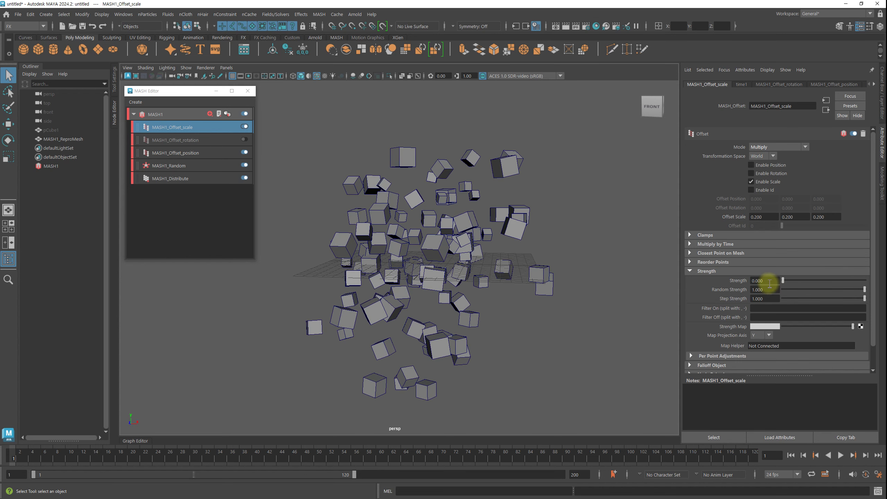
# - Set MASH1_Offset_scale to Multiply by Time at Strength 1.0, previewing growth up to frame 11
pyautogui.click(767, 149)
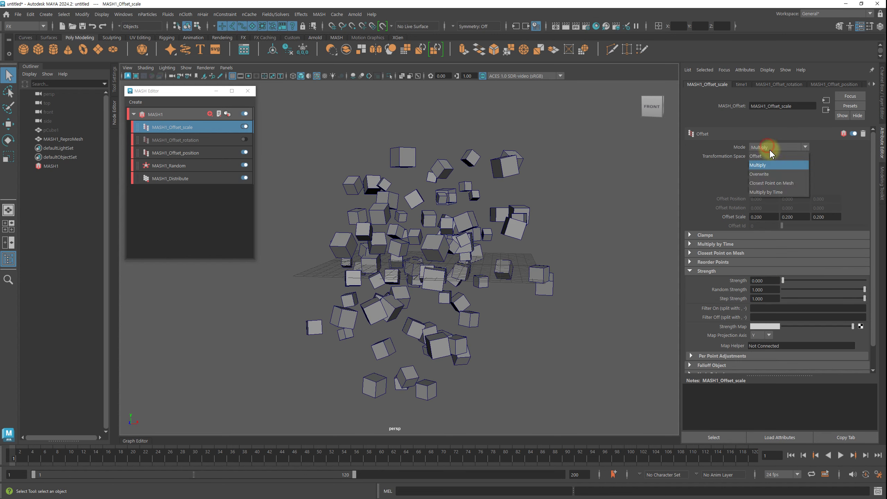
pyautogui.click(785, 194)
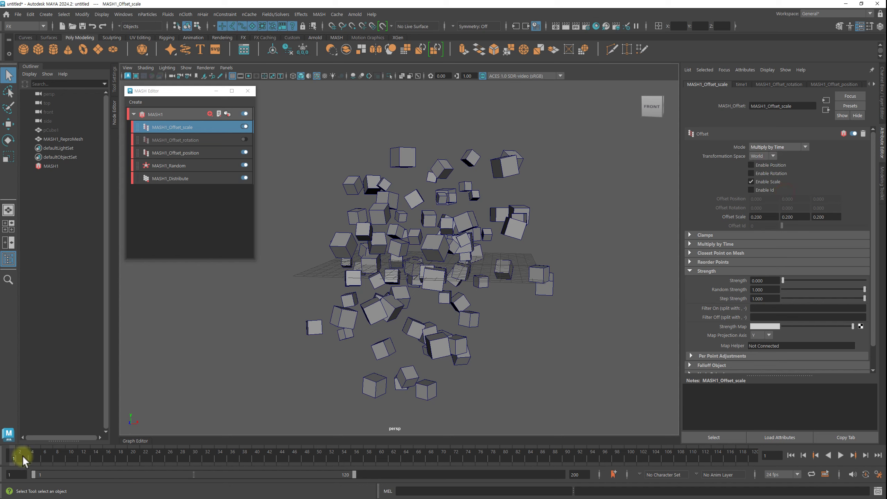
pyautogui.hotkey('alt', 'v')
pyautogui.moveTo(93, 456); pyautogui.dragTo(11, 456)
pyautogui.moveTo(783, 281); pyautogui.dragTo(864, 280)
pyautogui.moveTo(13, 457)
pyautogui.mouseDown()
pyautogui.moveTo(199, 458)
pyautogui.moveTo(41, 459)
pyautogui.mouseUp()
pyautogui.hotkey('alt', 'shift', 'v')
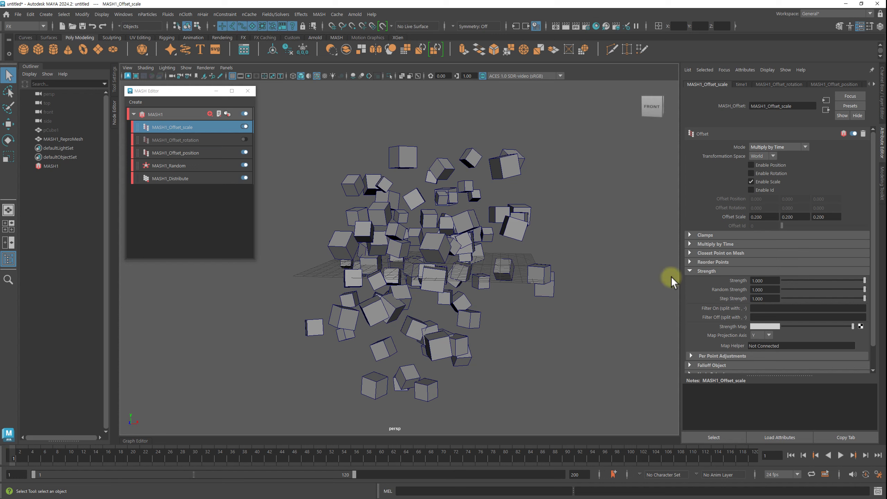
pyautogui.click(819, 216)
pyautogui.hotkey('alt', 'v')
pyautogui.moveTo(56, 461); pyautogui.dragTo(75, 460)
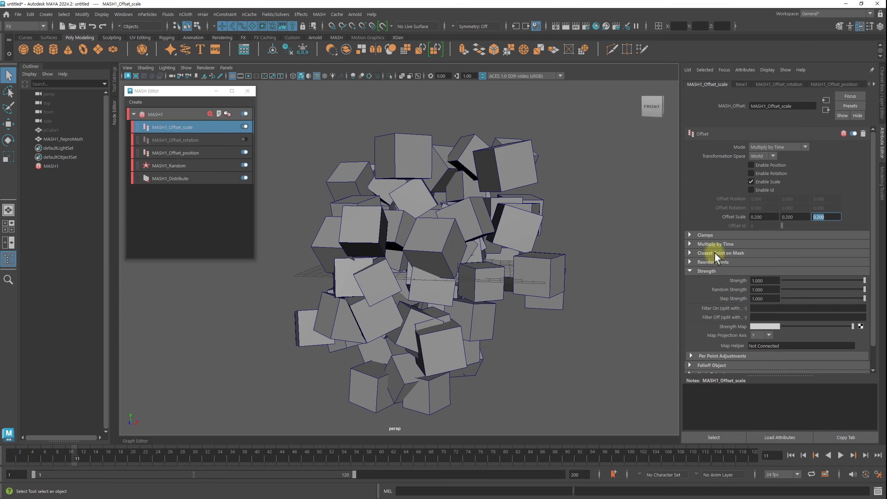
# - Expand Clamps and enable High Clamp at 4 on each Offset scale axis
pyautogui.click(701, 235)
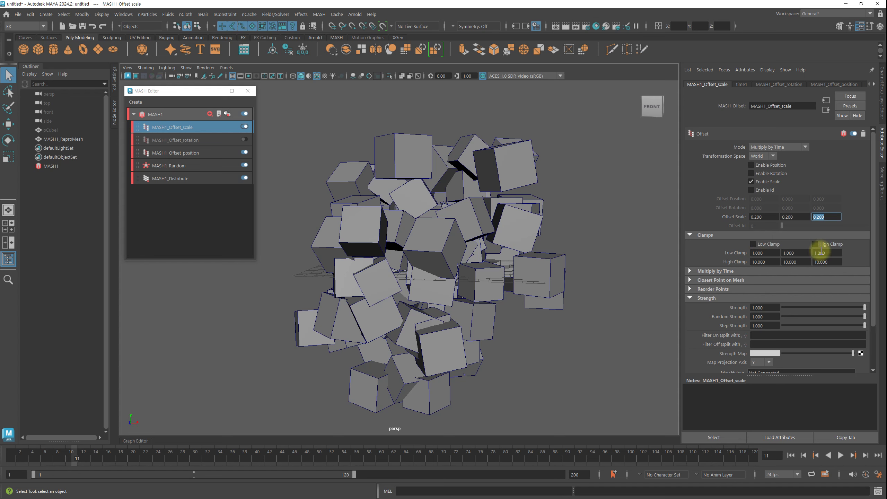
pyautogui.click(835, 244)
pyautogui.click(770, 262)
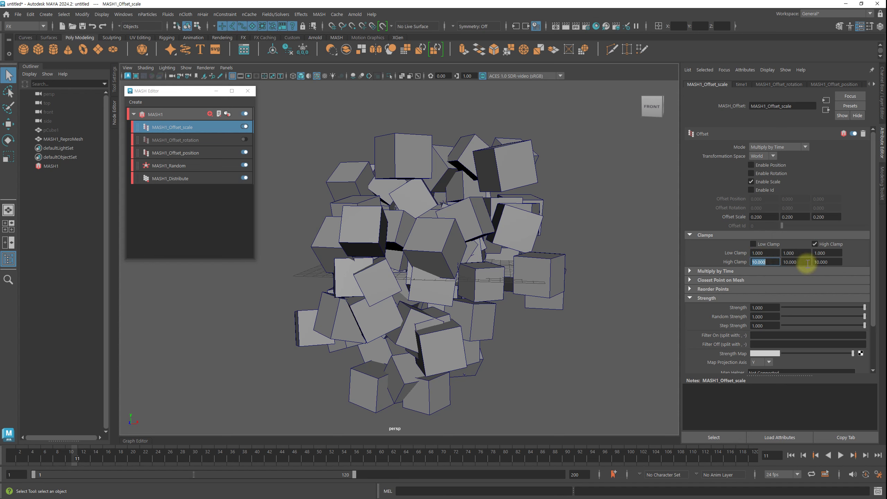
pyautogui.write('4')
pyautogui.click(805, 262)
pyautogui.write('44')
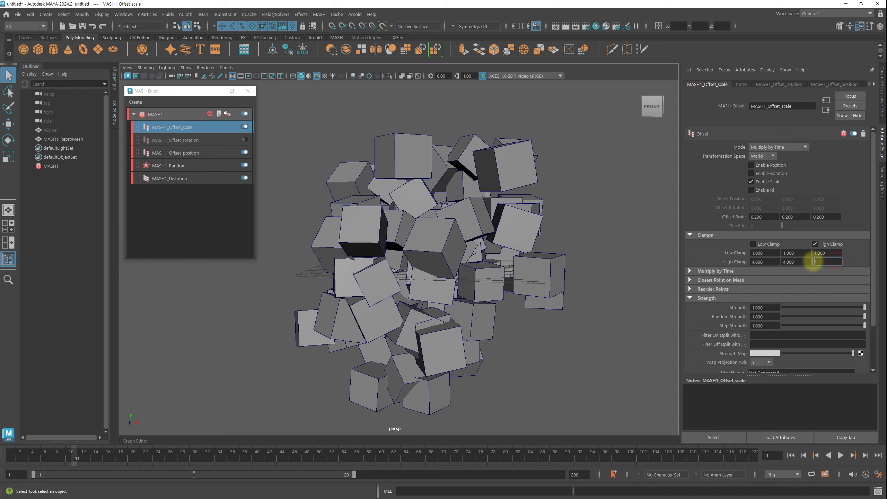
pyautogui.click(794, 262)
# - Scrub the timeline to check the capped growth, returning to frame 1
pyautogui.moveTo(188, 455)
pyautogui.mouseDown()
pyautogui.moveTo(8, 461)
pyautogui.moveTo(210, 456)
pyautogui.moveTo(28, 454)
pyautogui.moveTo(121, 455)
pyautogui.mouseUp()
pyautogui.moveTo(188, 453); pyautogui.dragTo(12, 456)
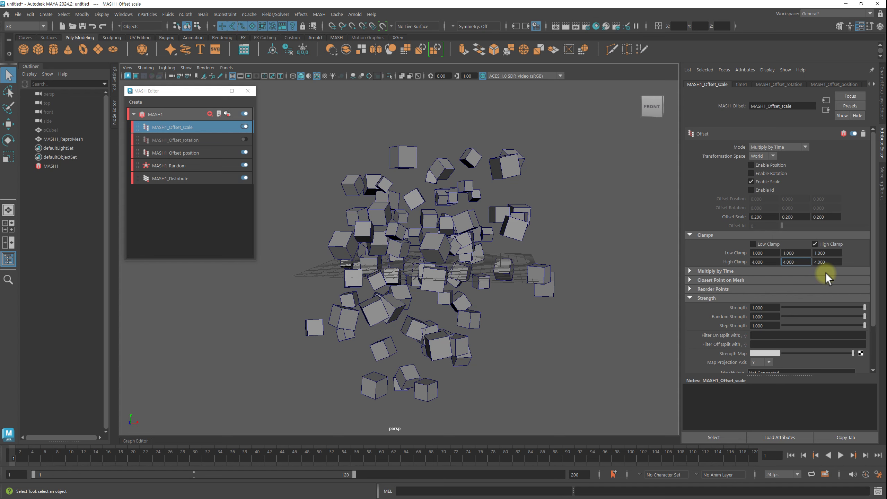
pyautogui.click(799, 262)
pyautogui.doubleClick(769, 216)
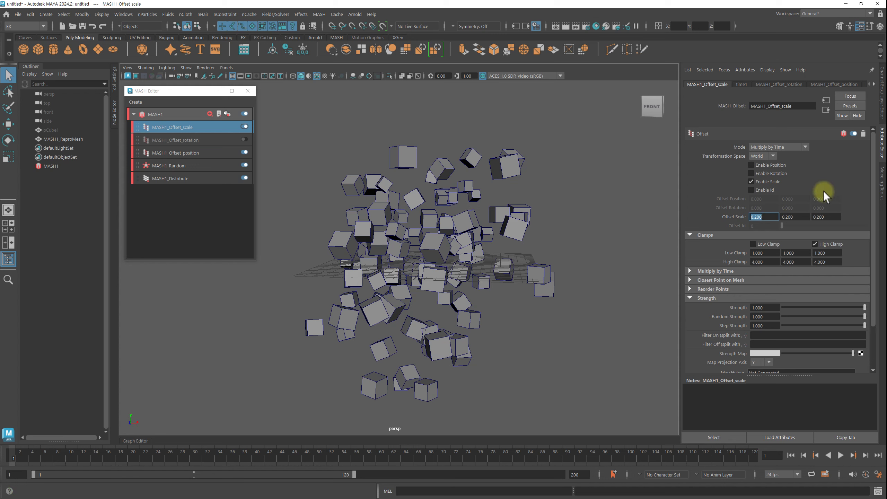
# - Make Offset Scale -0.200 on X, Y and Z, then scrub to watch the cubes shrink
pyautogui.click(749, 217)
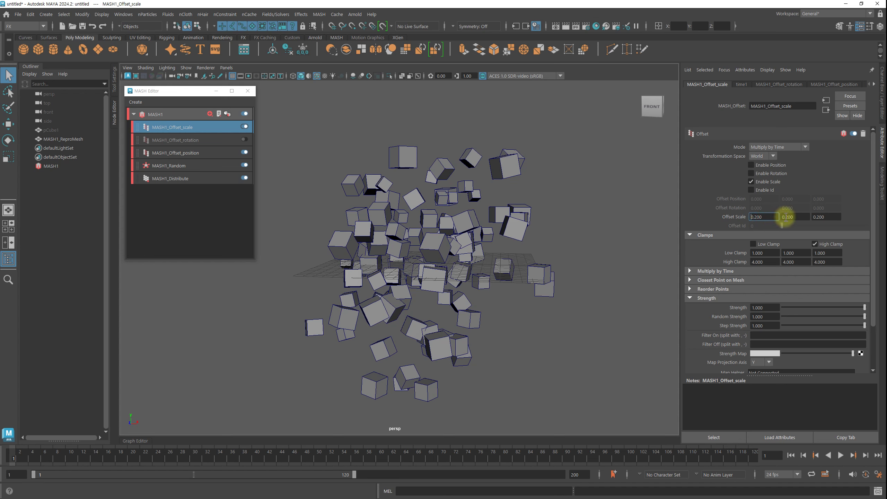
pyautogui.write('-')
pyautogui.press('Tab')
pyautogui.write('-')
pyautogui.press('Tab')
pyautogui.write('-')
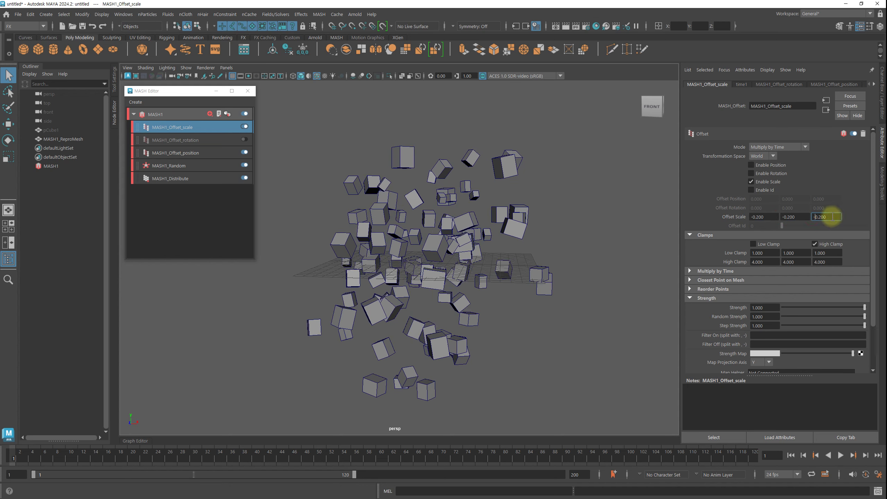
pyautogui.moveTo(19, 456); pyautogui.dragTo(79, 451)
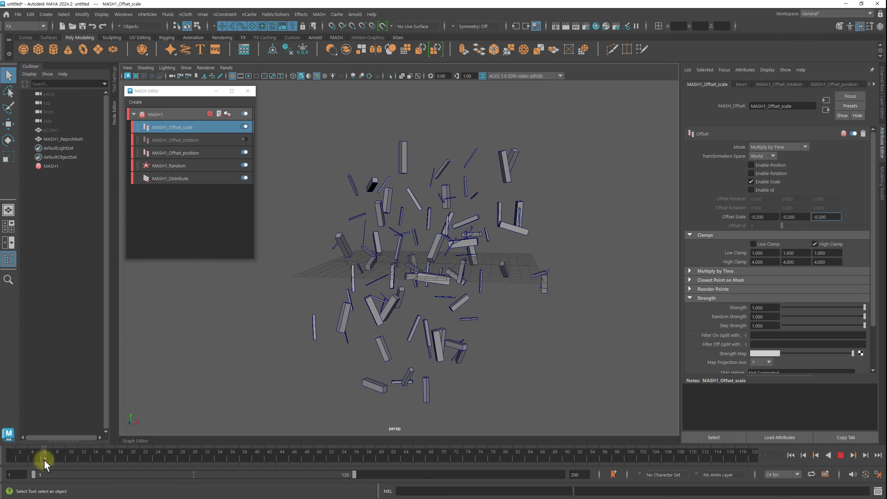
pyautogui.click(813, 216)
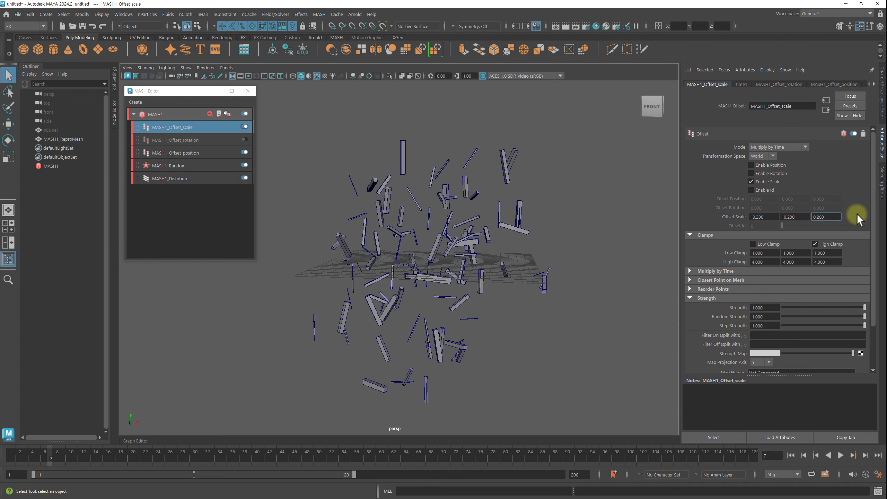
pyautogui.write('-')
pyautogui.press('Return')
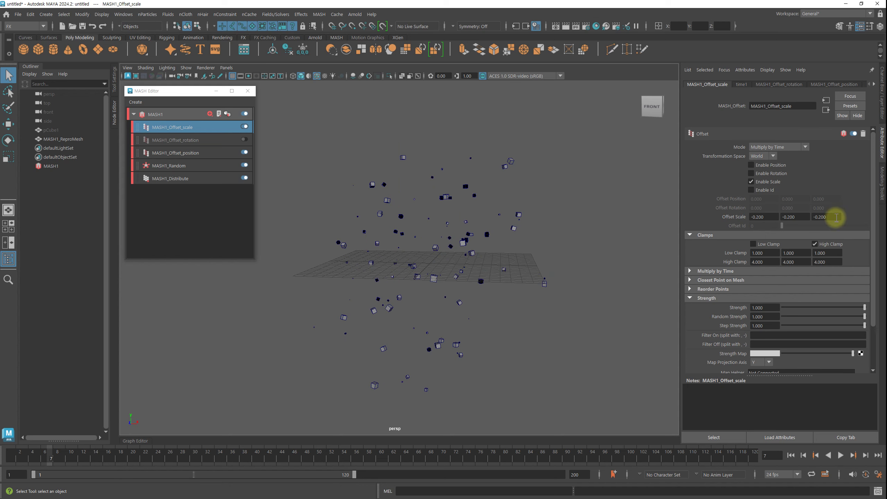
pyautogui.moveTo(55, 459)
pyautogui.mouseDown()
pyautogui.moveTo(2, 463)
pyautogui.moveTo(112, 463)
pyautogui.moveTo(83, 463)
pyautogui.mouseUp()
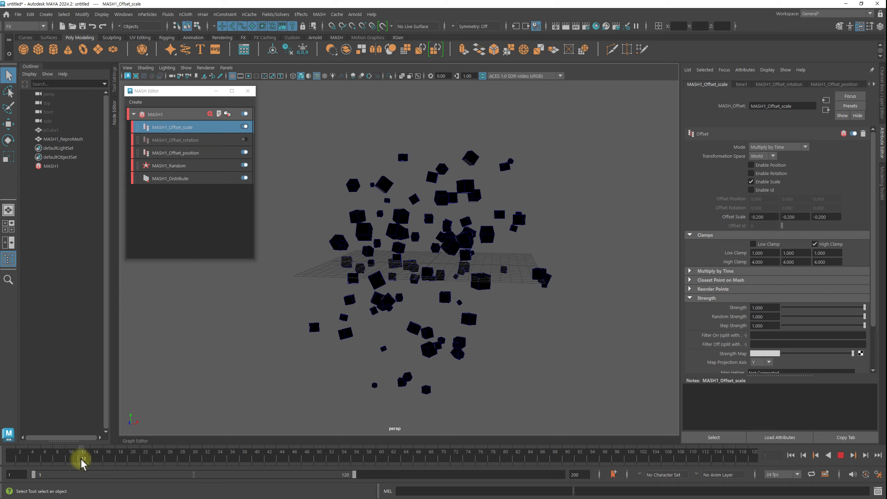
pyautogui.moveTo(82, 463)
pyautogui.mouseDown()
pyautogui.moveTo(138, 463)
pyautogui.moveTo(32, 459)
pyautogui.mouseUp()
# - Enable Low Clamp at 0.1 on X, Y and Z, then scrub to see cubes shrink to specks
pyautogui.click(770, 244)
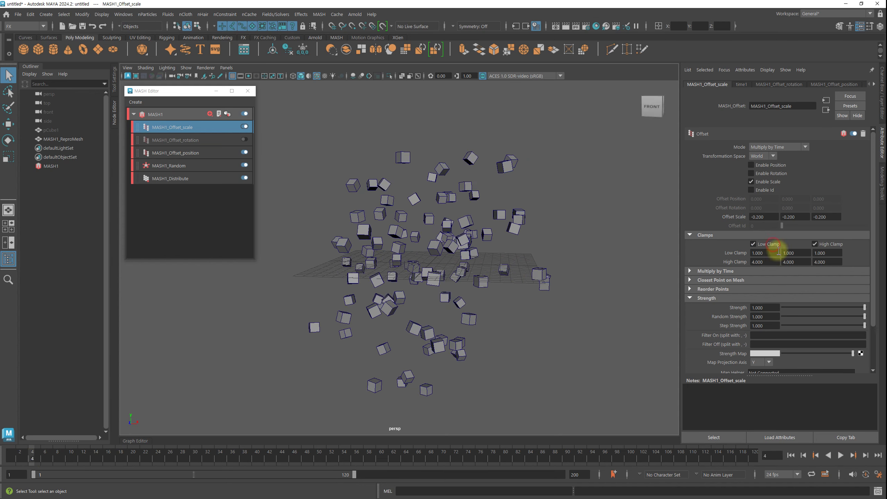
pyautogui.click(771, 253)
pyautogui.doubleClick(771, 253)
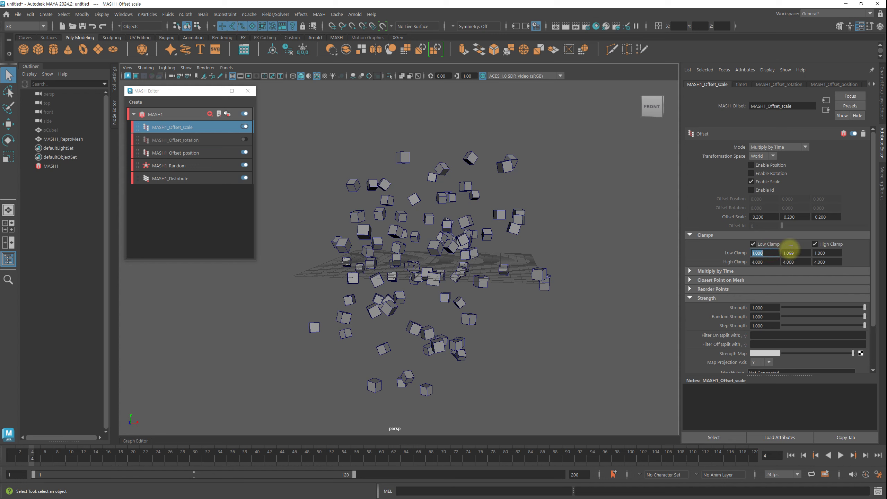
pyautogui.write('.1')
pyautogui.doubleClick(805, 253)
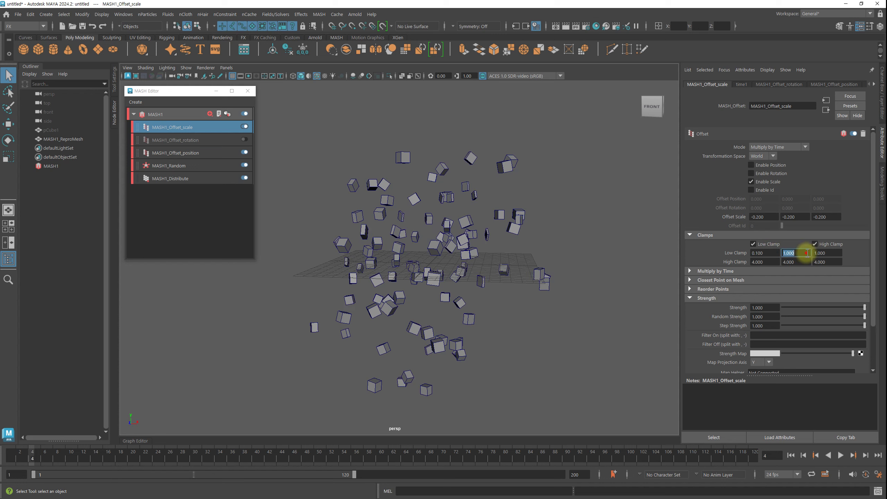
pyautogui.write('1')
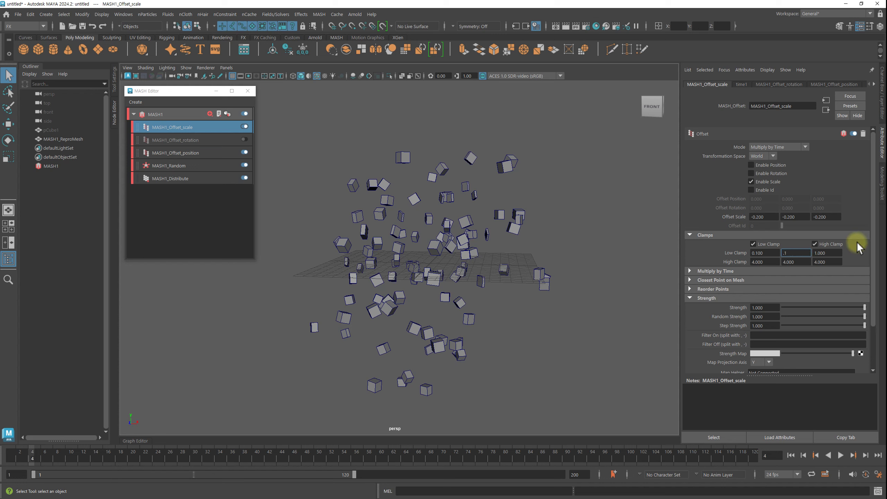
pyautogui.press('Tab')
pyautogui.write('.1')
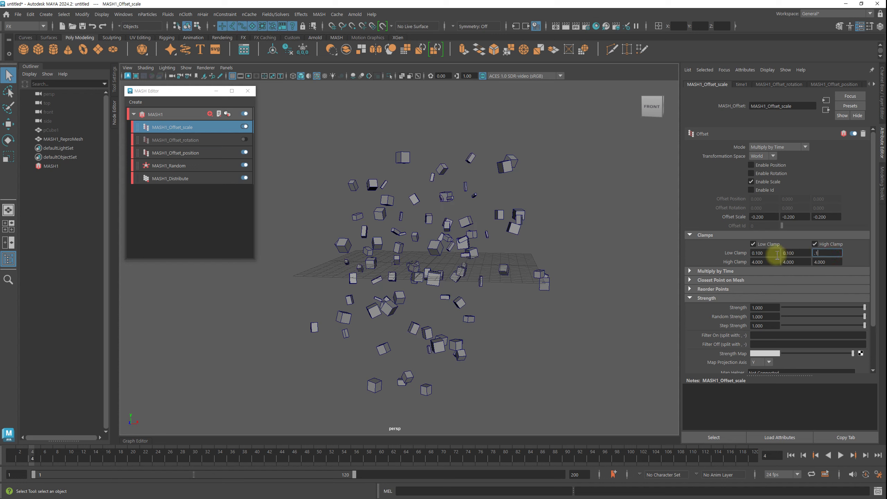
pyautogui.press('Return')
pyautogui.moveTo(61, 452)
pyautogui.mouseDown()
pyautogui.moveTo(43, 459)
pyautogui.moveTo(104, 466)
pyautogui.moveTo(13, 466)
pyautogui.mouseUp()
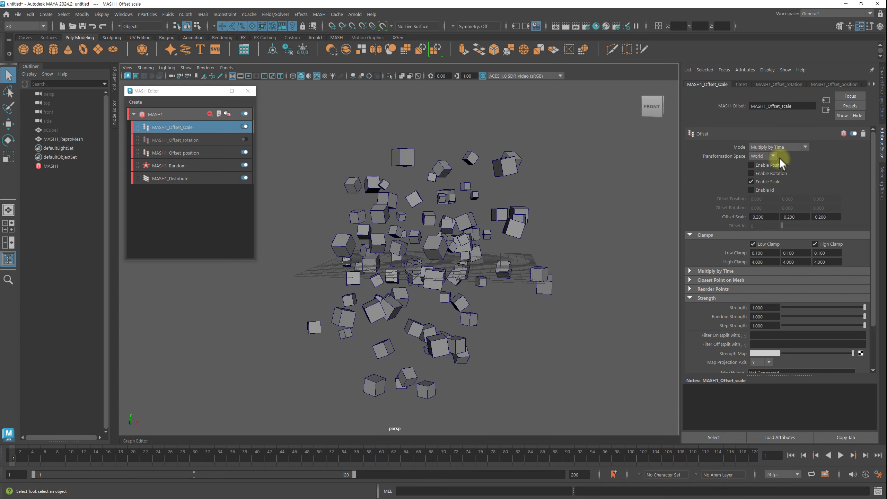
pyautogui.click(785, 147)
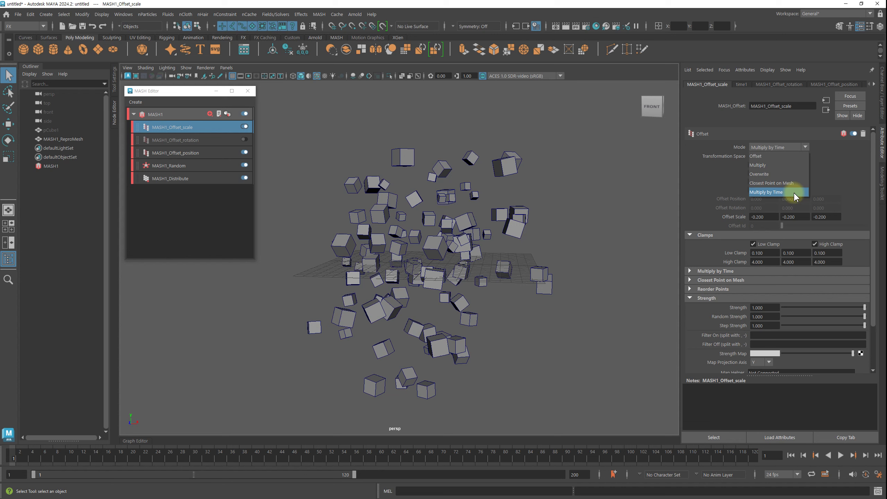
pyautogui.click(852, 191)
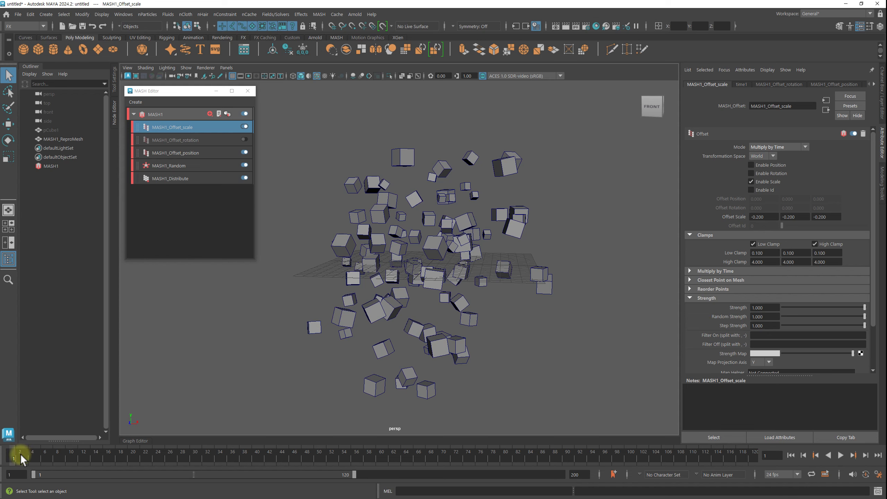
pyautogui.moveTo(21, 454); pyautogui.dragTo(14, 454)
pyautogui.click(202, 234)
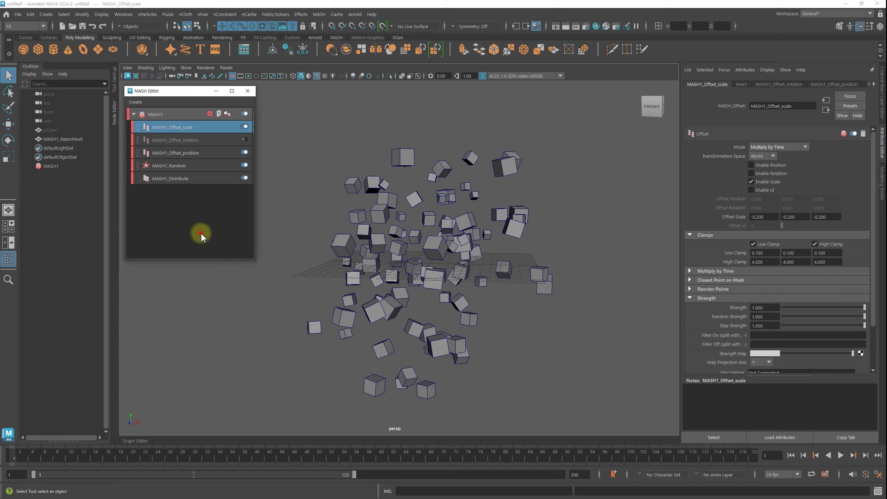